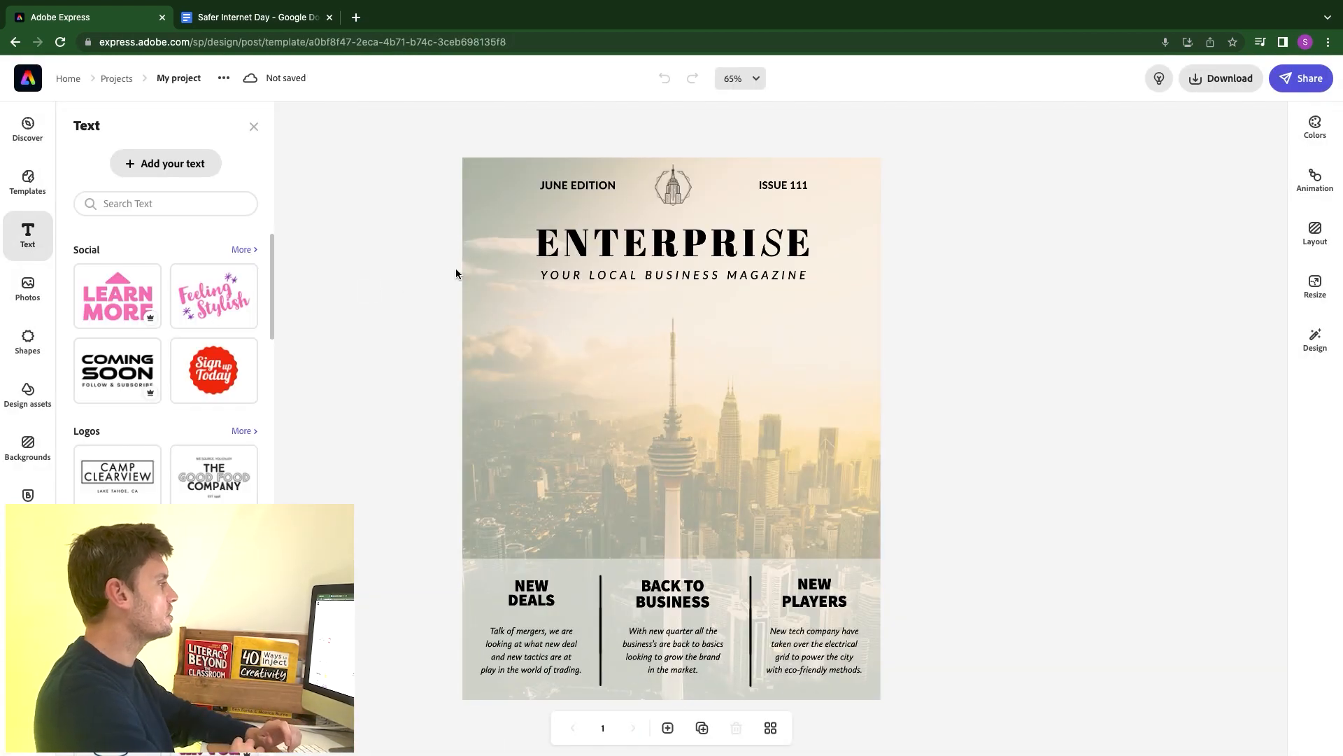
- Search Google Images for "safer internet day logo png" in a new browser tab
click(675, 193)
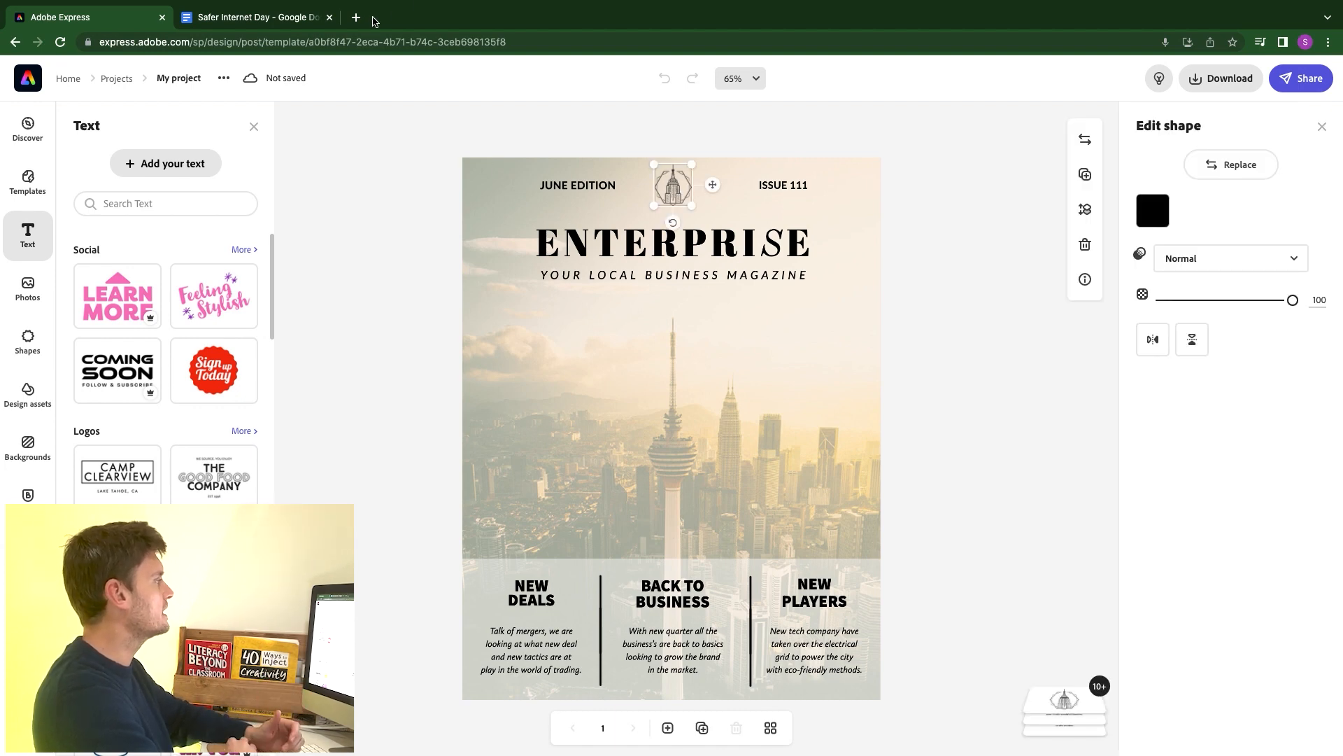
click(356, 18)
text(safer internet day)
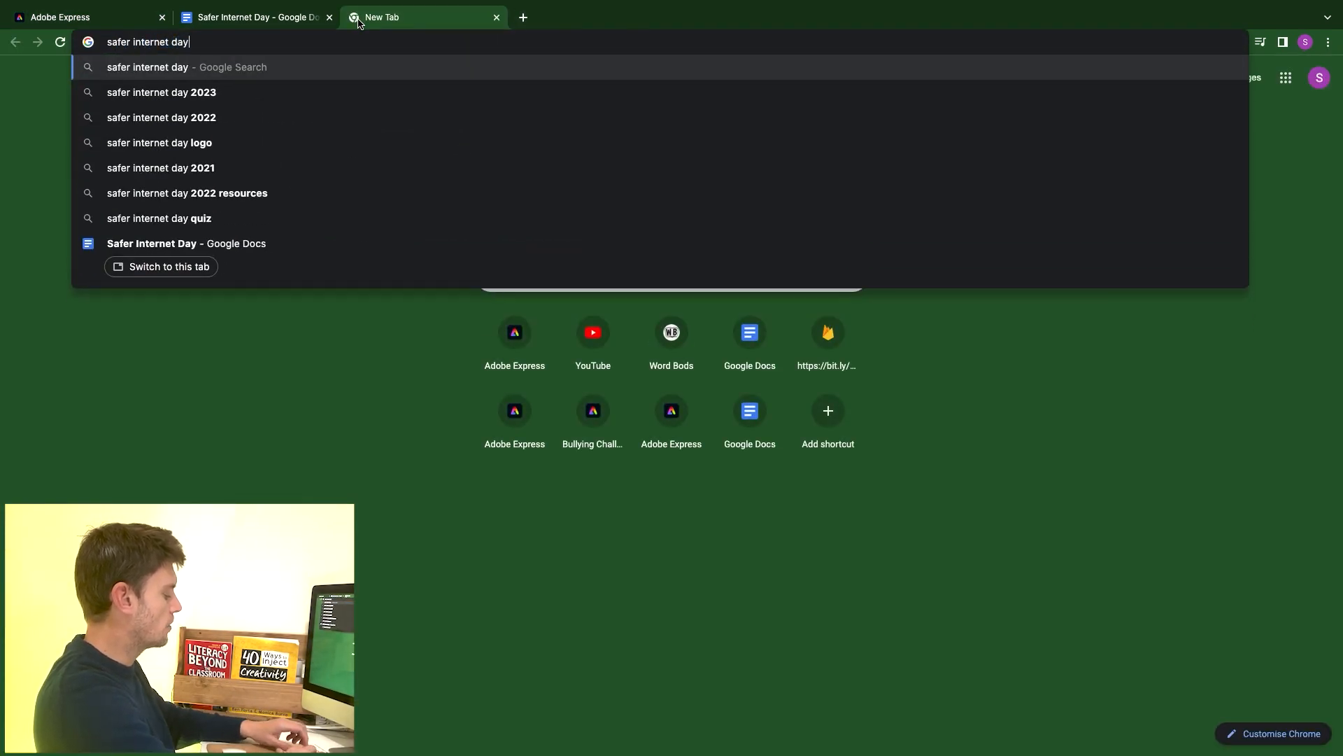
text( logo png)
key(Return)
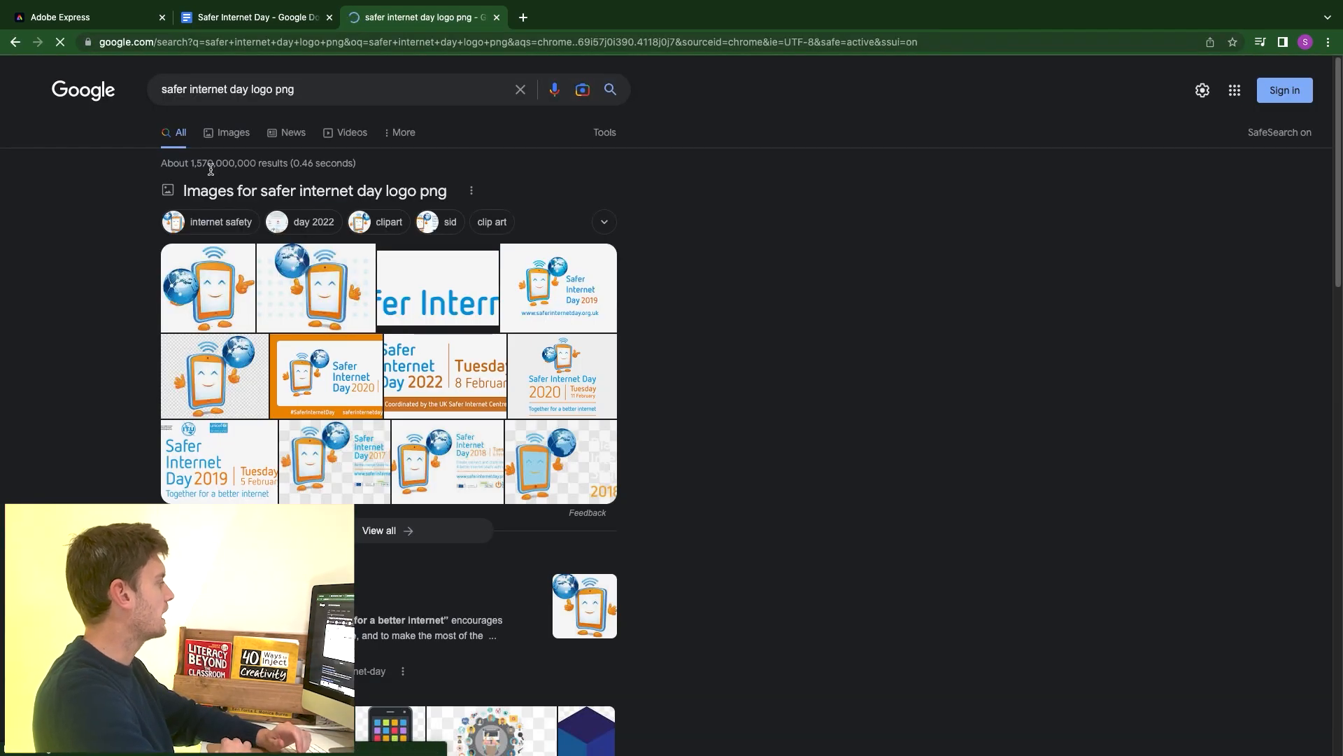
click(225, 137)
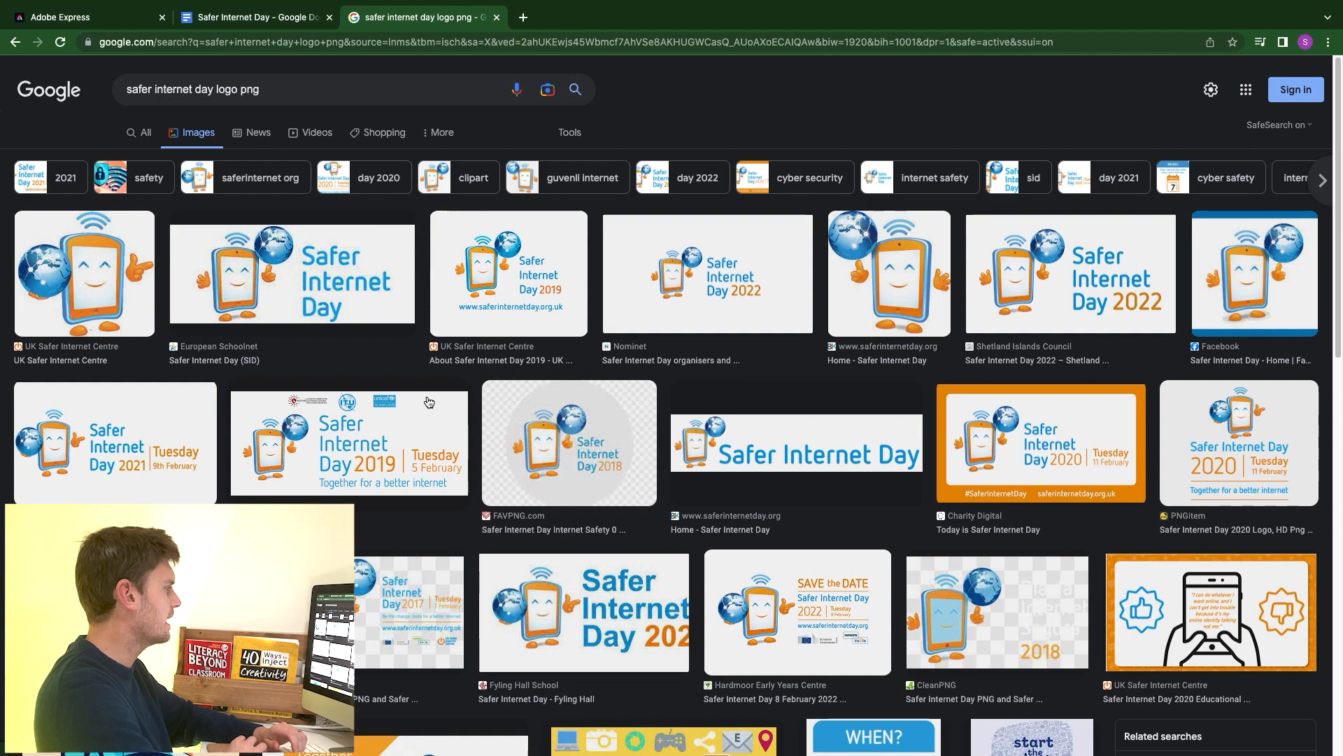
click(872, 284)
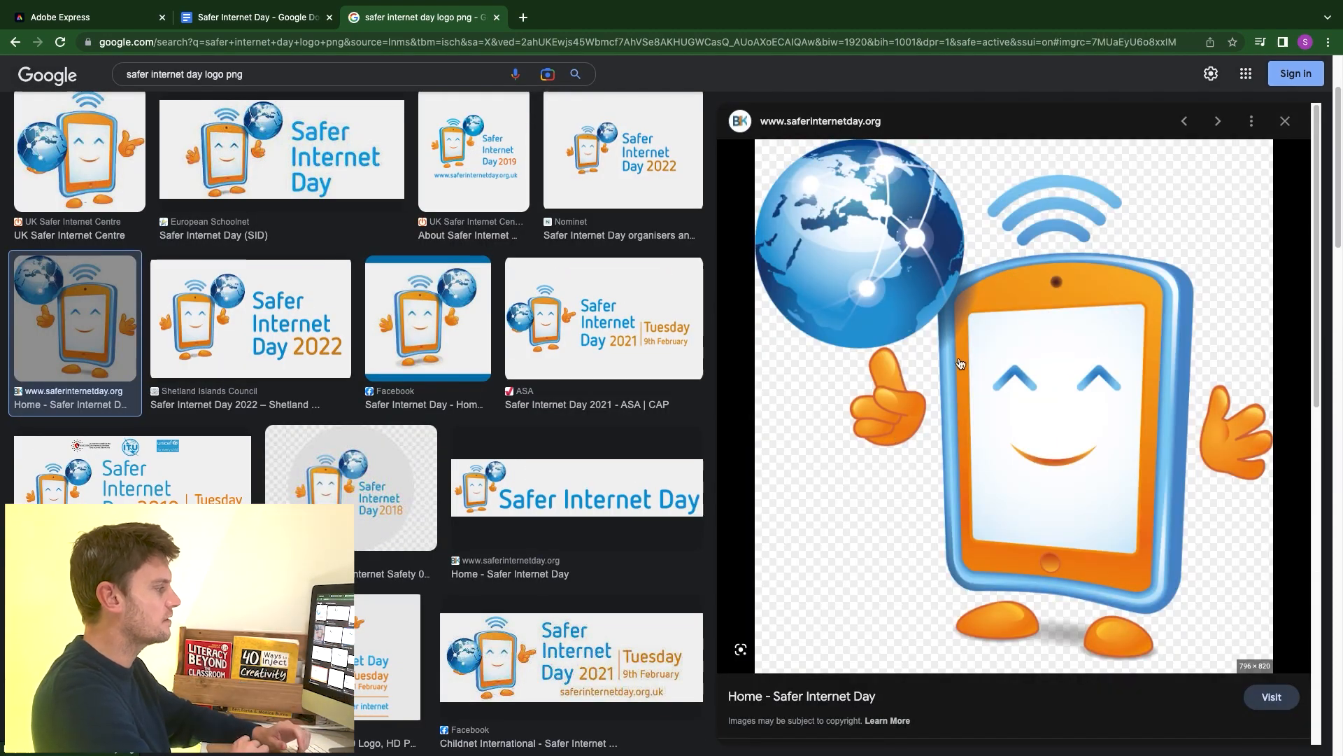
right_click(985, 361)
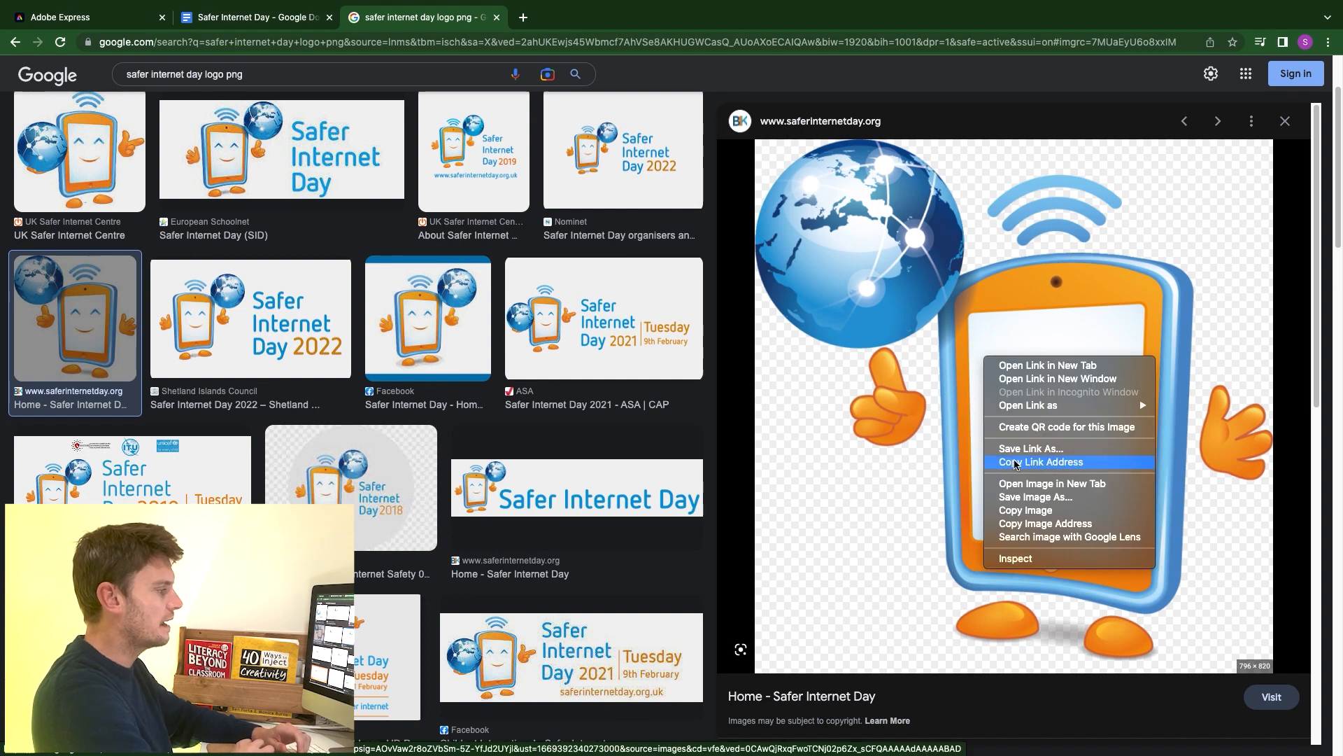
click(1021, 497)
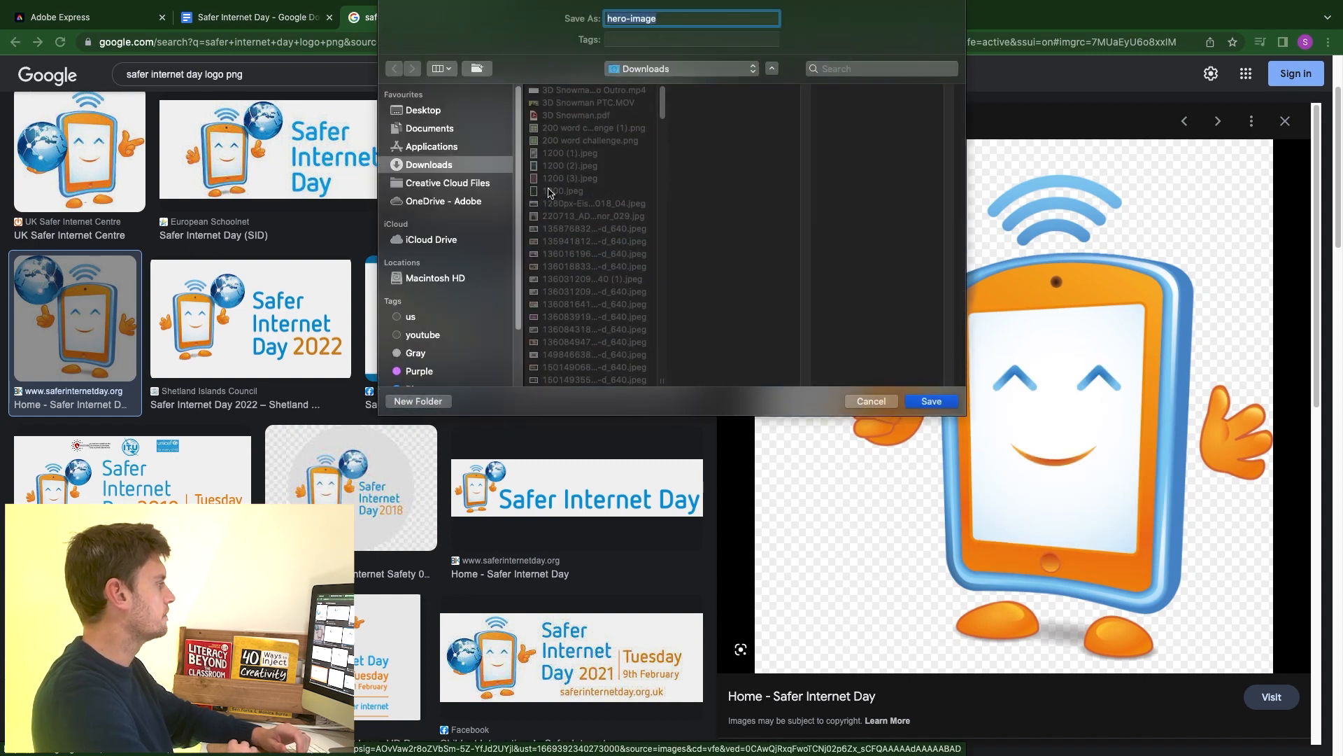
text(safer internet day logo)
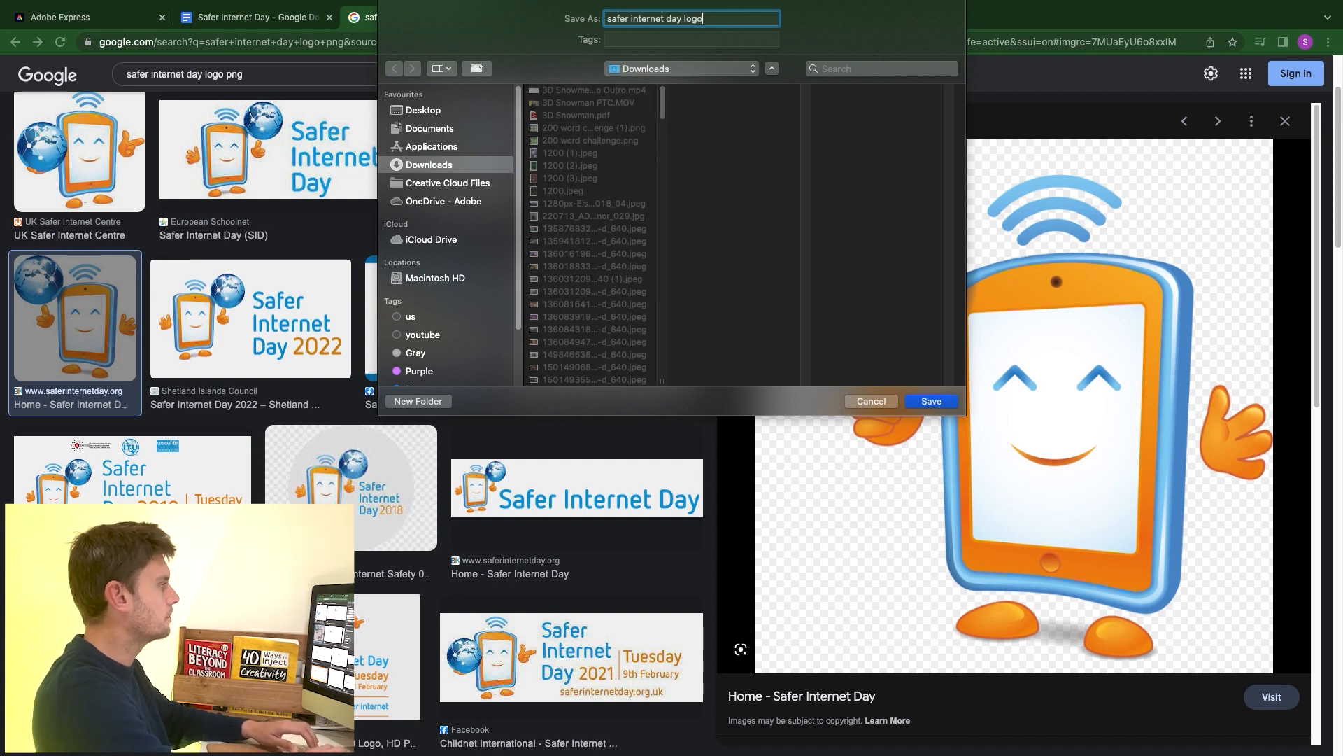
key(Return)
- Switch back to Adobe Express and replace the building emblem above the magazine title with the downloaded Safer Internet Day logo
click(119, 27)
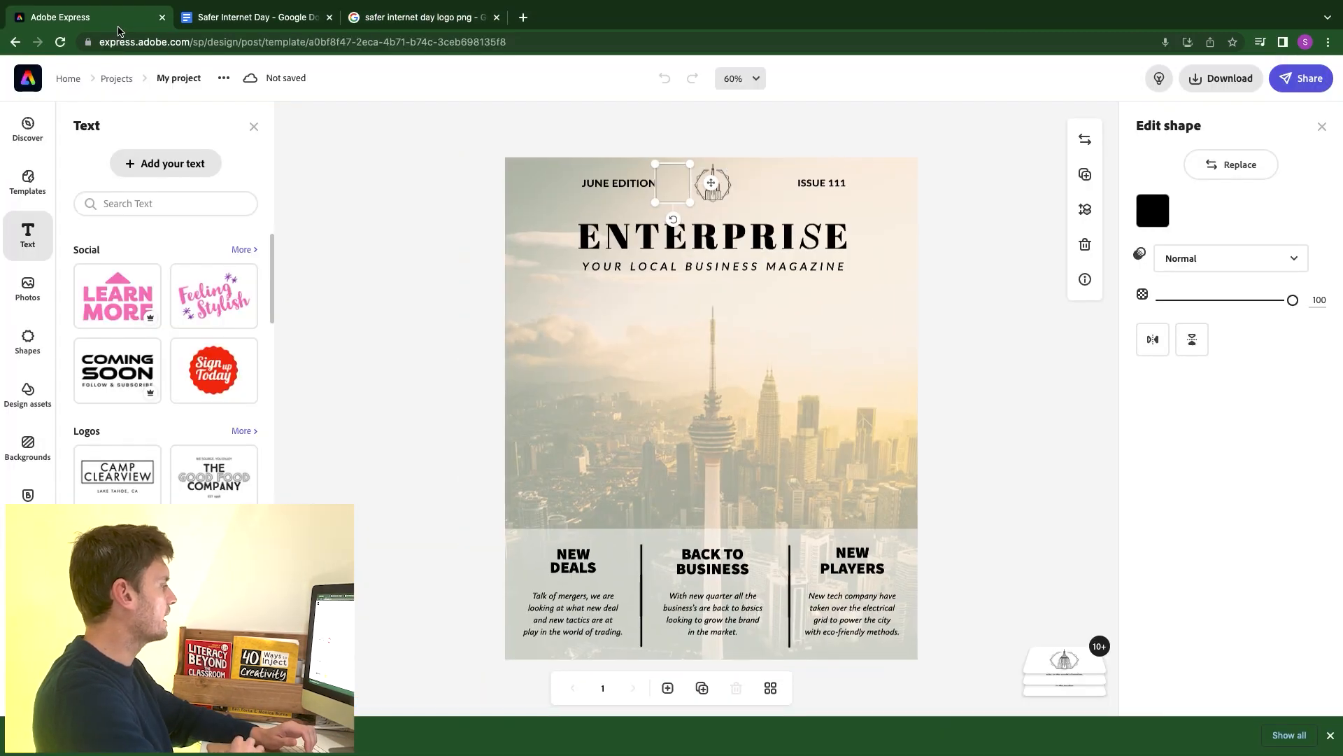
click(771, 171)
click(670, 183)
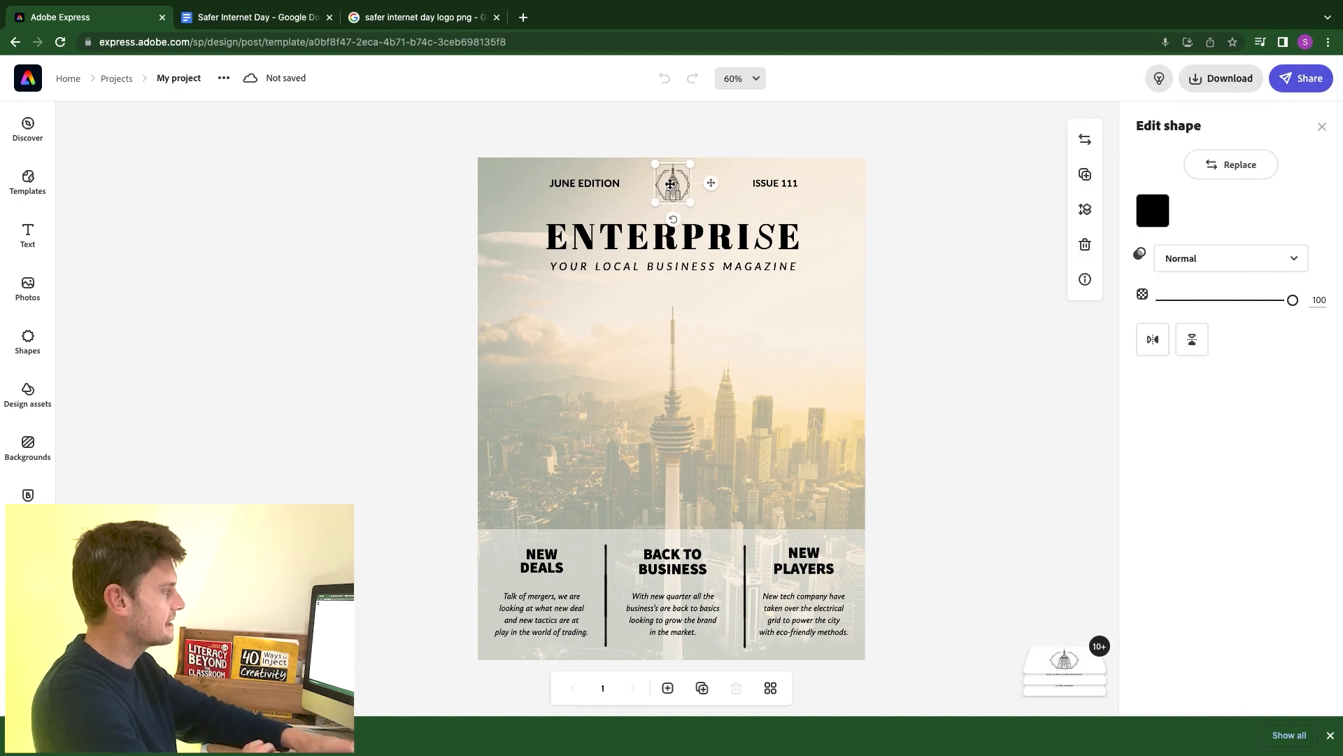
key(Delete)
drag(63, 748, 713, 190)
- Try to delete the "June Edition" and "Issue 111" texts on either side of the logo
click(602, 185)
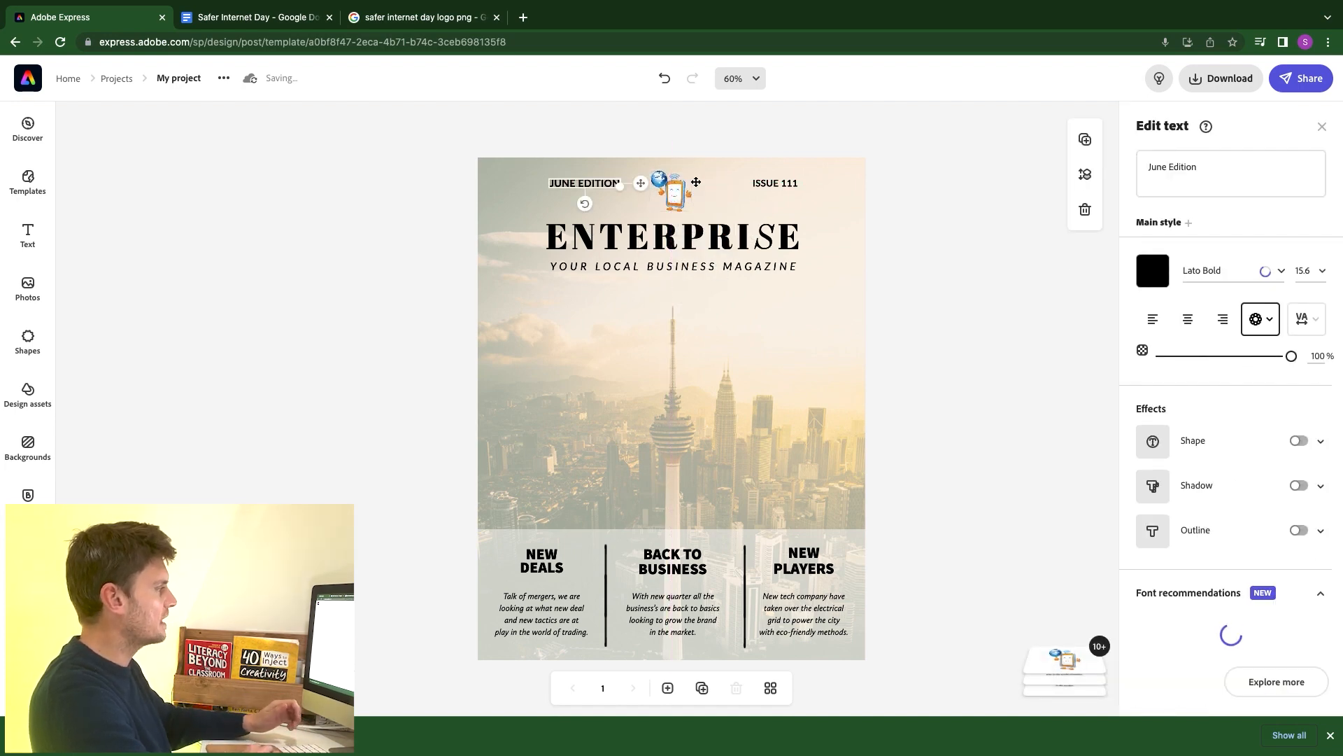
shift+click(775, 184)
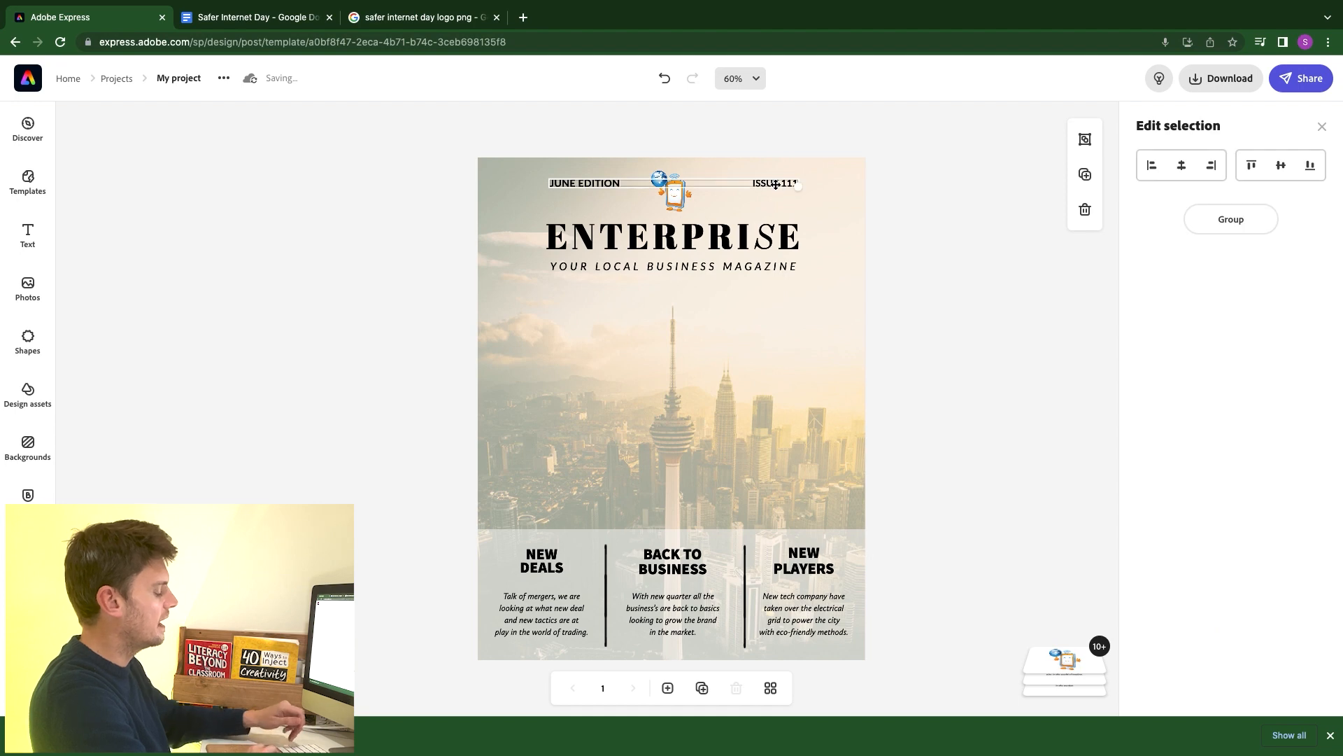
key(Delete)
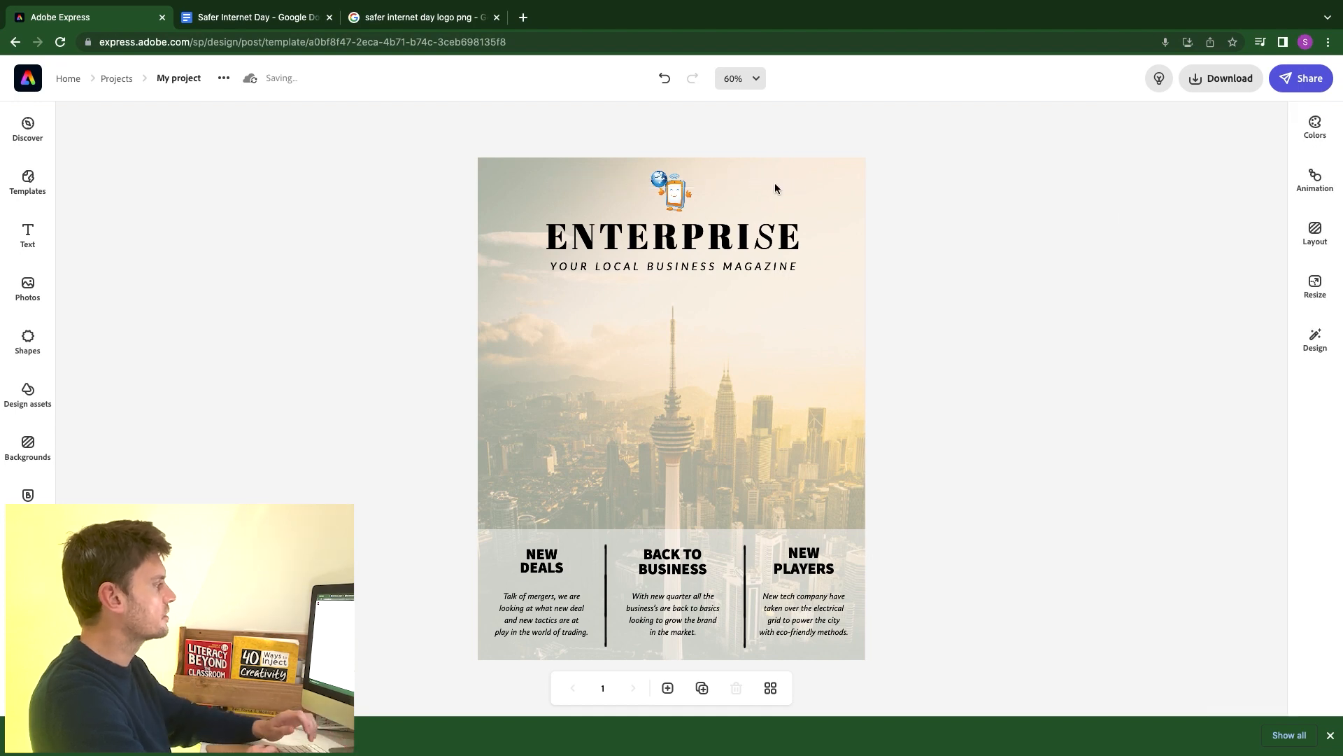
- Change the magazine title from ENTERPRISE to "DIGITAL LEGENDS"
click(702, 237)
double_click(1159, 166)
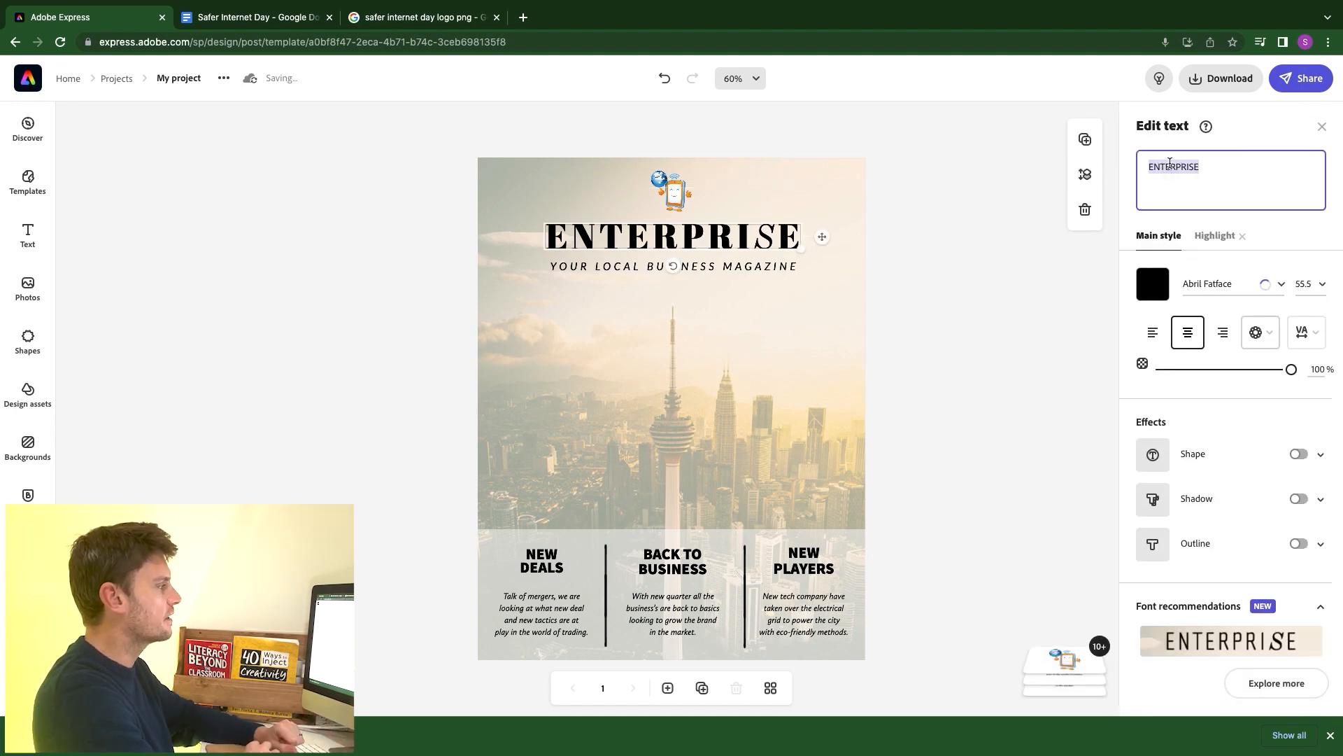
text(DIGITAL)
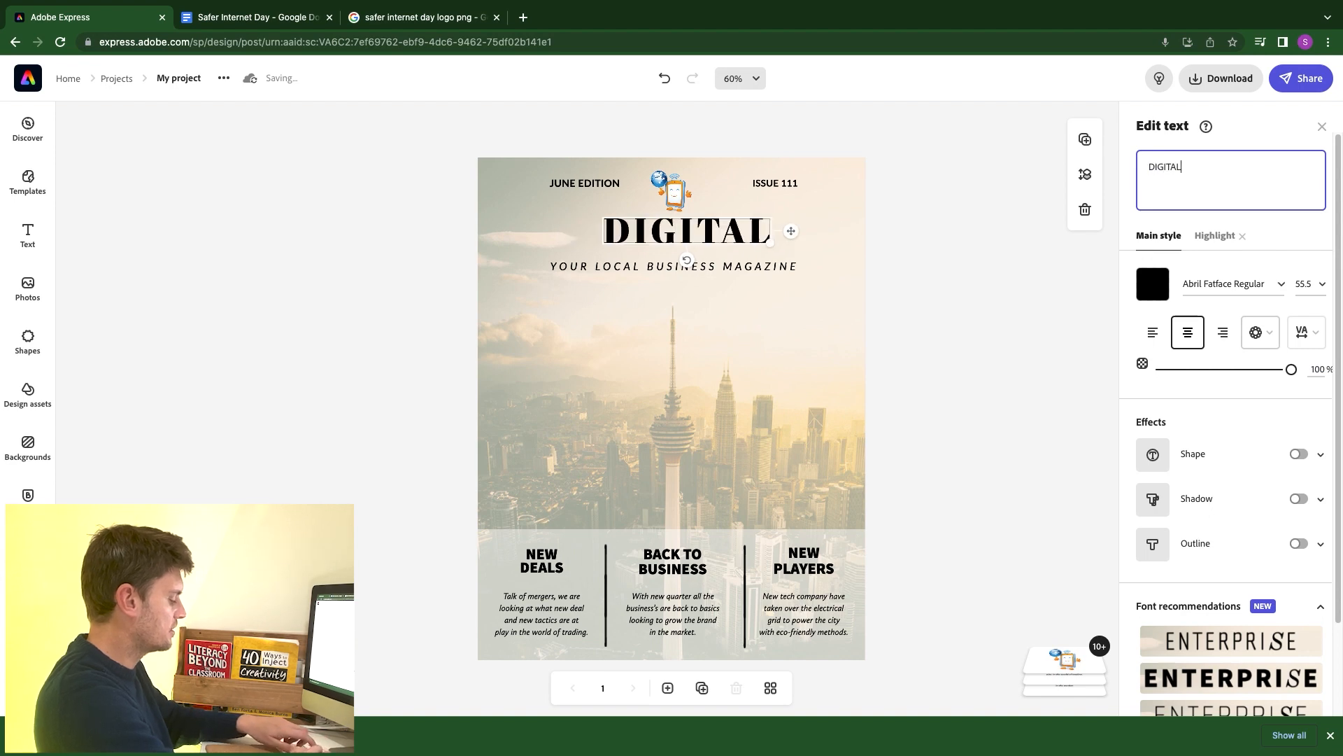
text( LEGENDS)
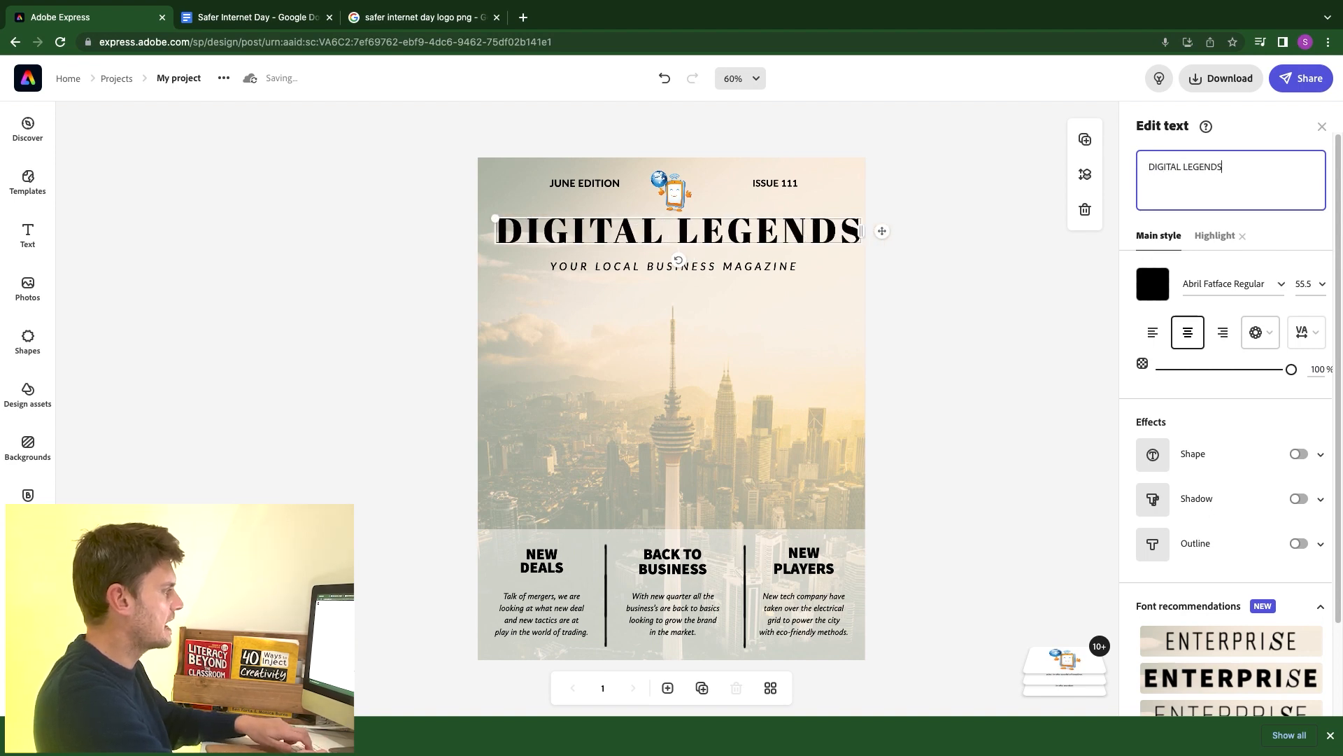
- Change the subtitle to "SAFER INTERNET DAY 2023" and widen its letter spacing to span the title's width
click(752, 265)
click(752, 269)
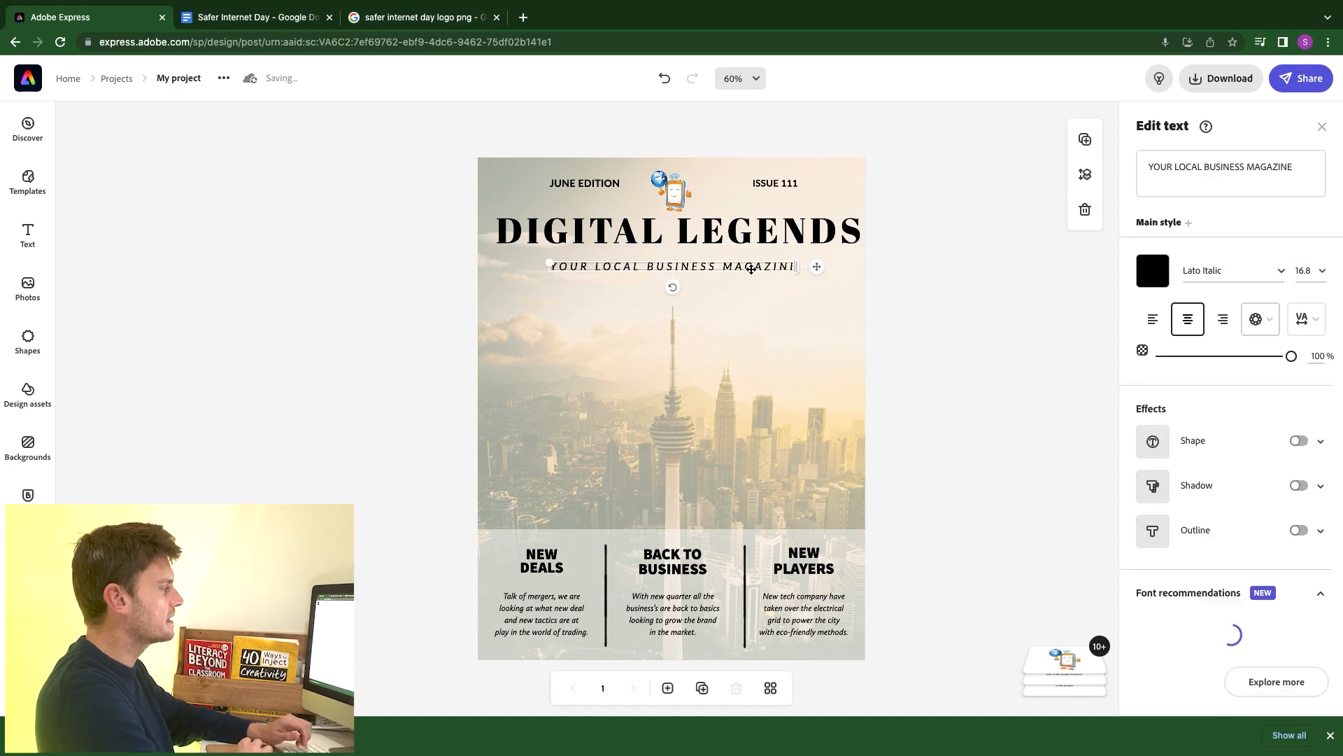
triple_click(1158, 169)
text(SAFER INTERNET DAY 2023)
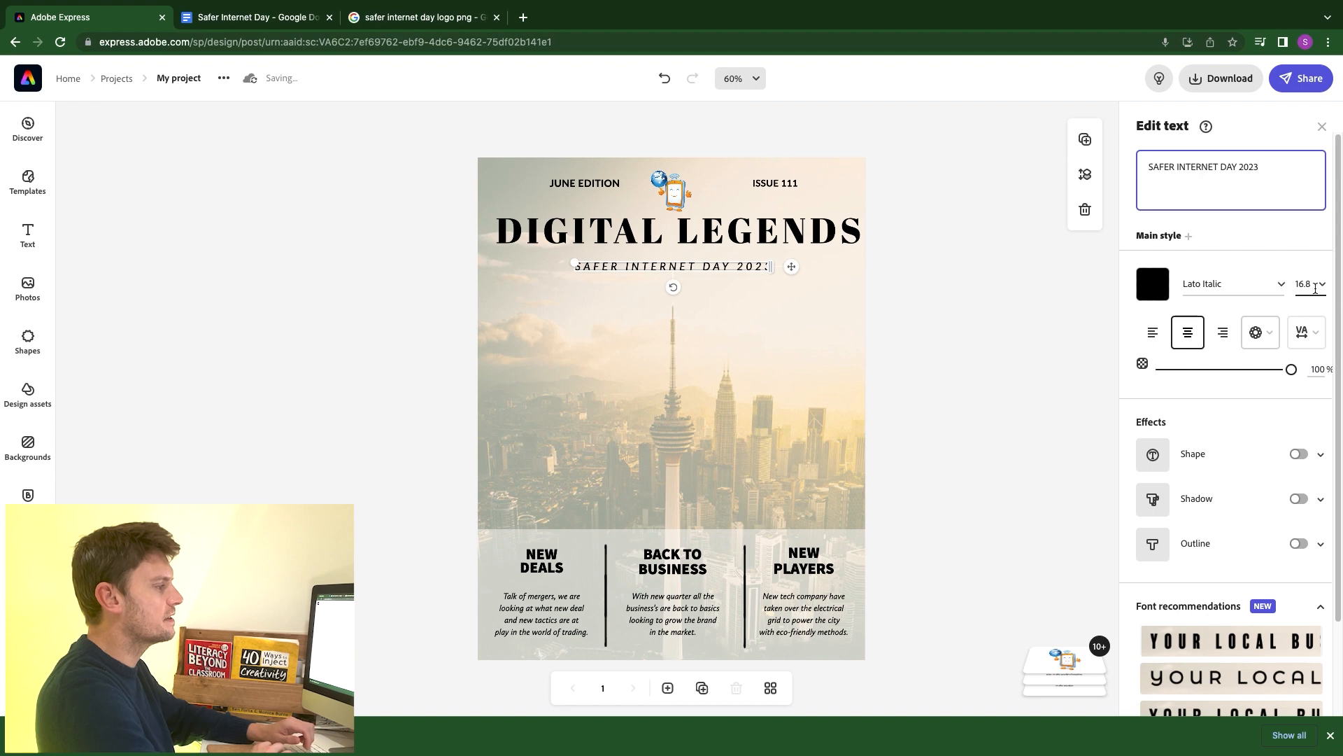
click(1318, 334)
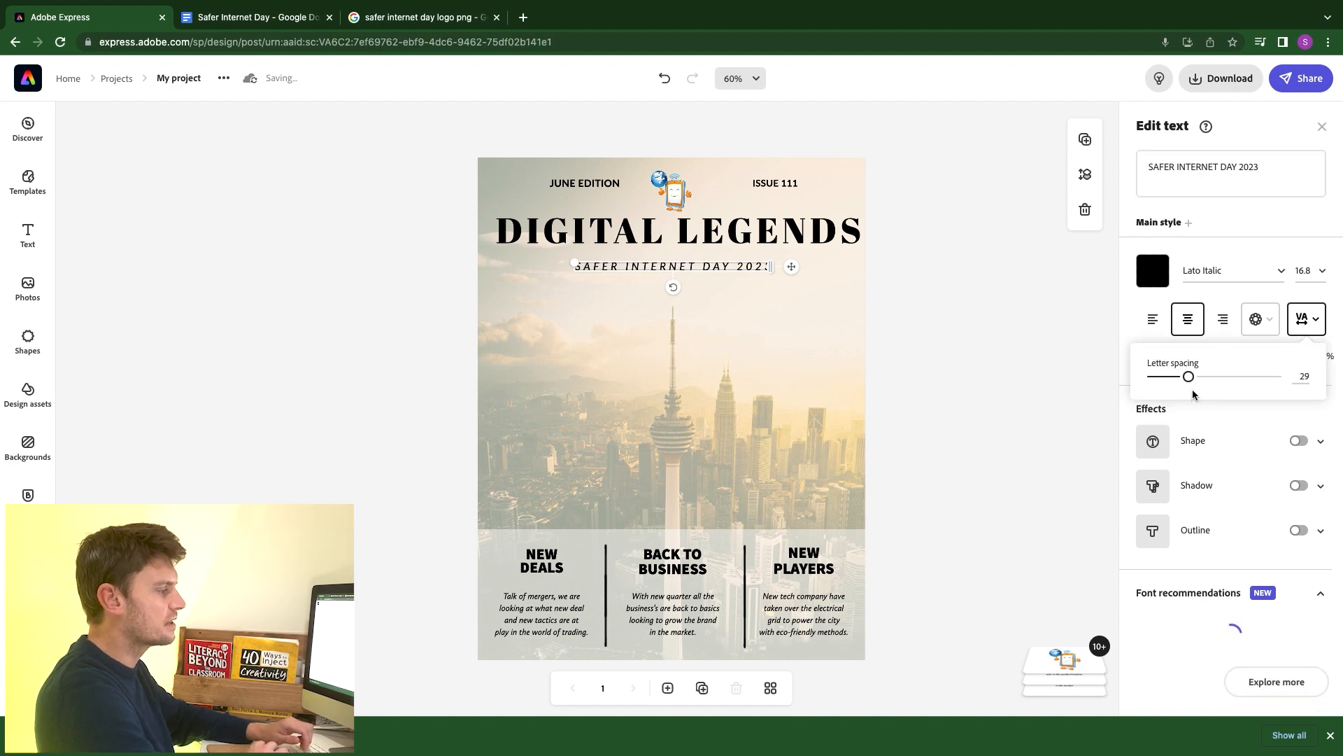
drag(1189, 382, 1271, 378)
click(925, 272)
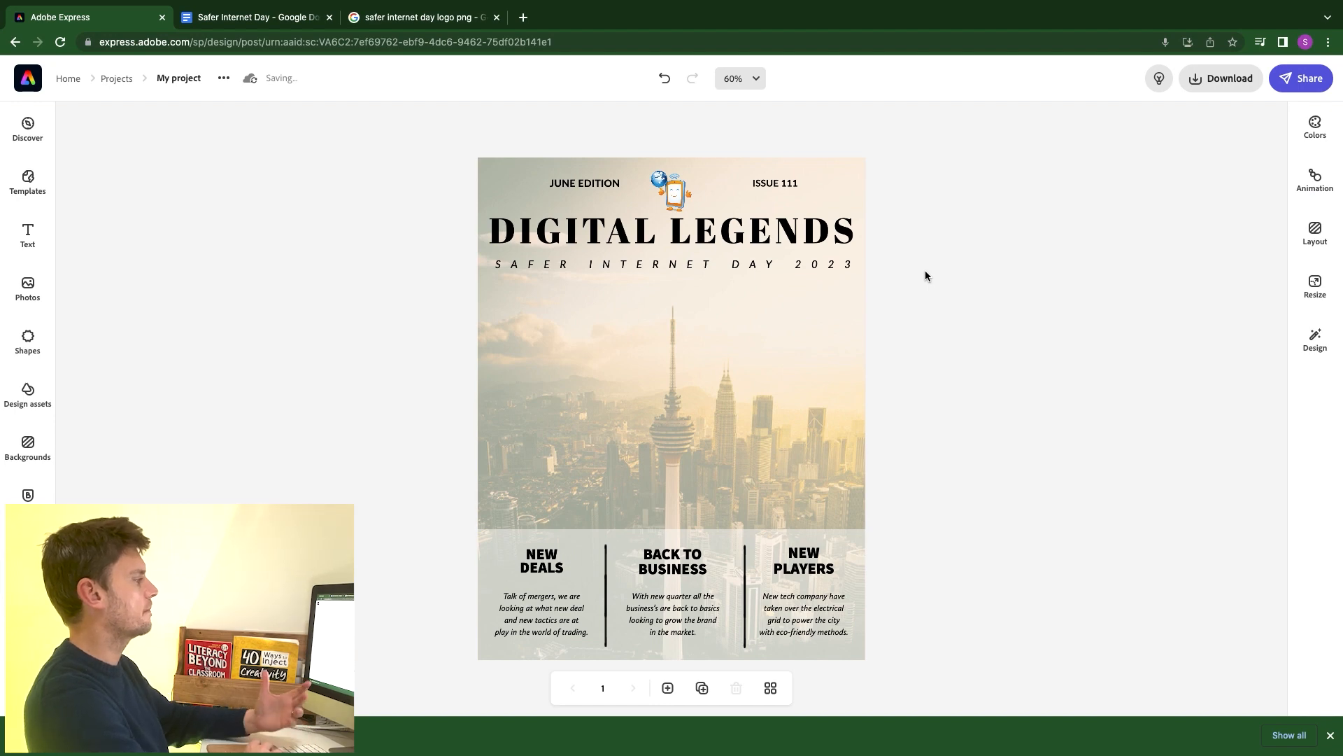
- Apply the recommended rounded, decorative sans-serif font to the DIGITAL LEGENDS title, expanding the full list of font recommendations
click(744, 240)
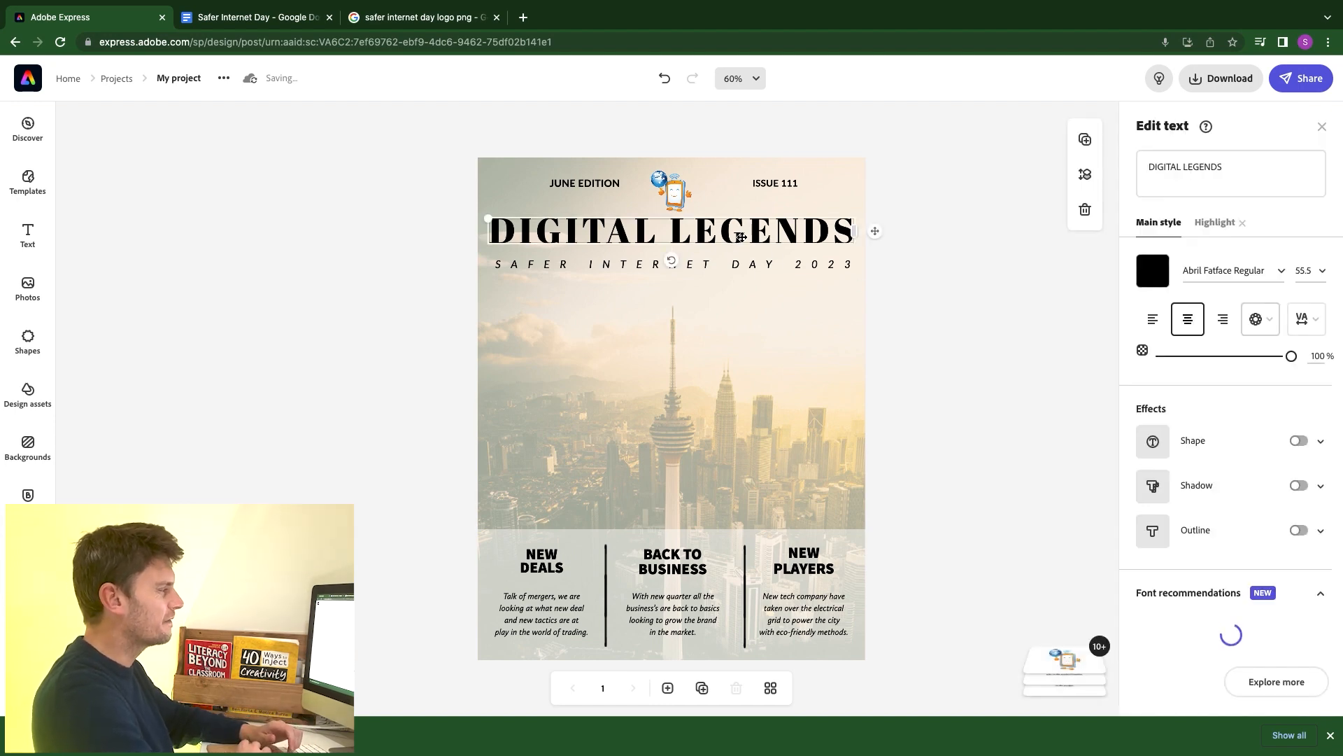
scroll(1270, 658, down, 2)
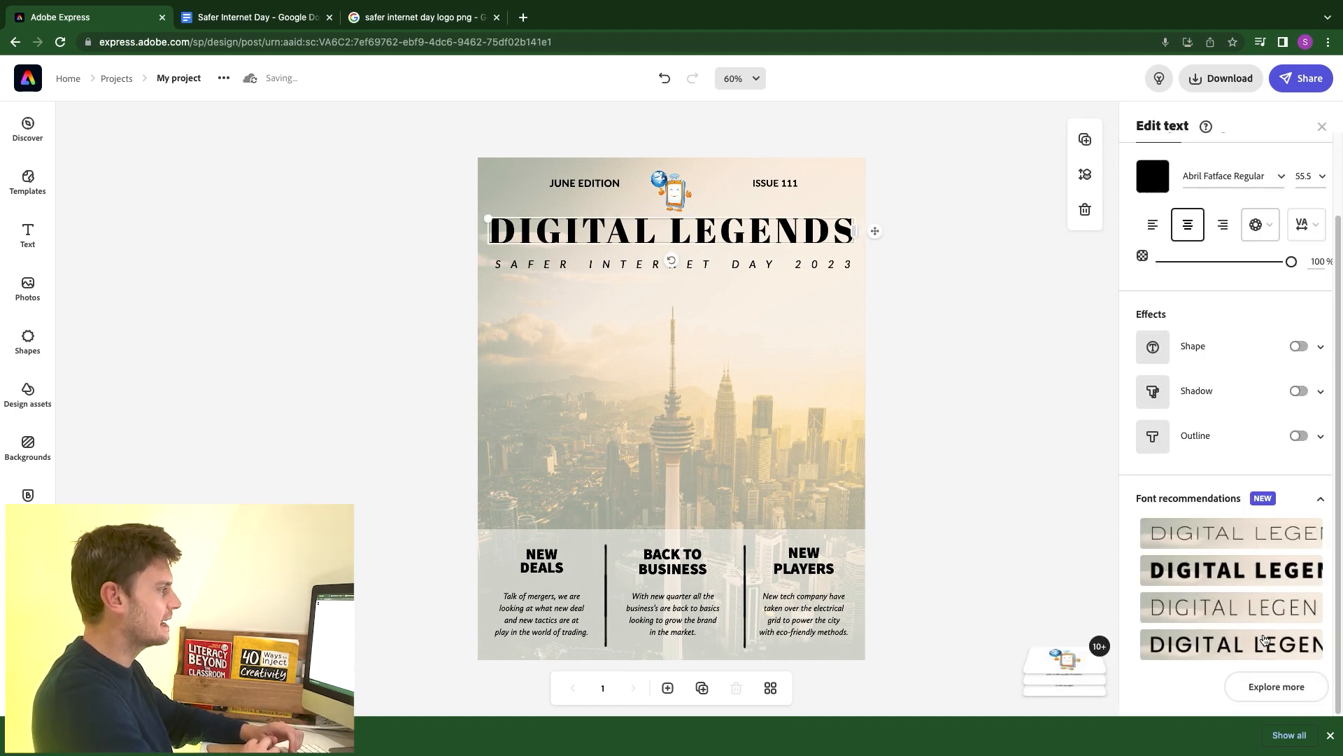
click(1276, 686)
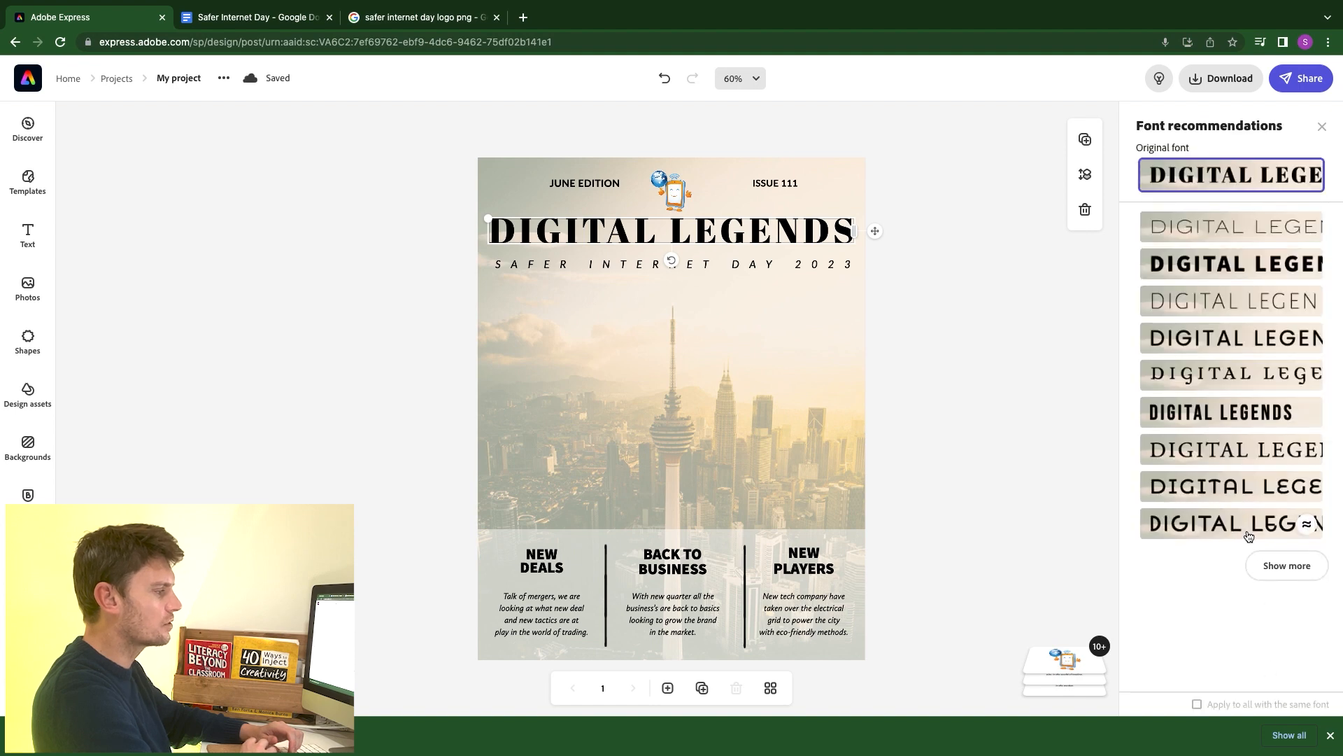
click(1262, 564)
click(1196, 531)
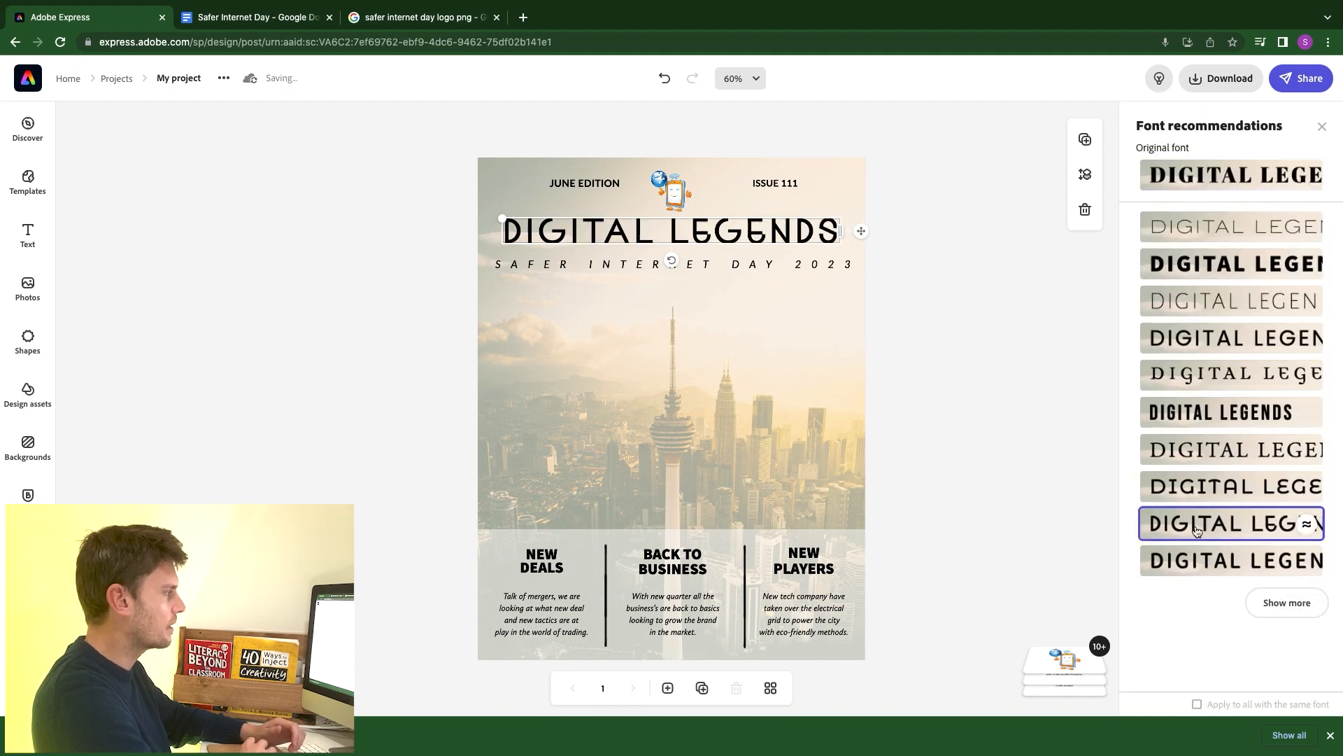
- Reposition the DIGITAL LEGENDS title so it sits horizontally centred above the subtitle
drag(503, 219, 487, 216)
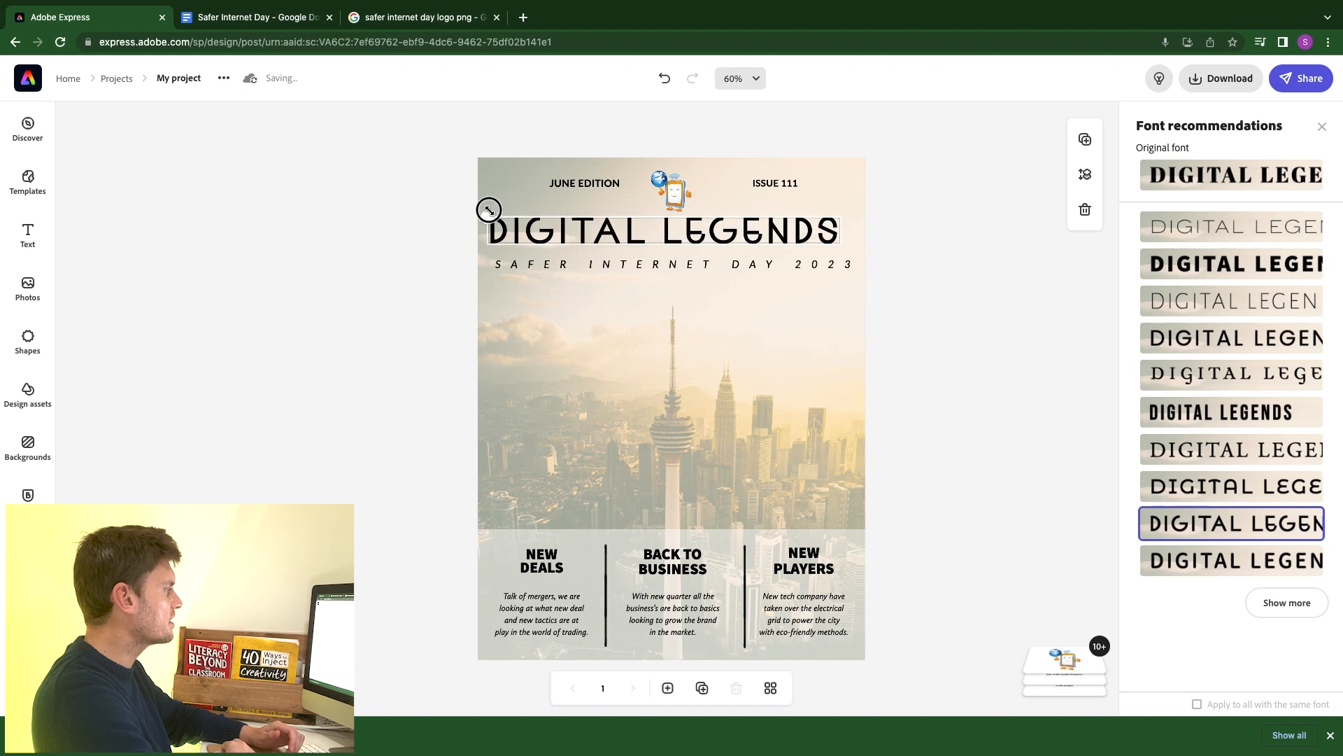
drag(858, 228, 865, 228)
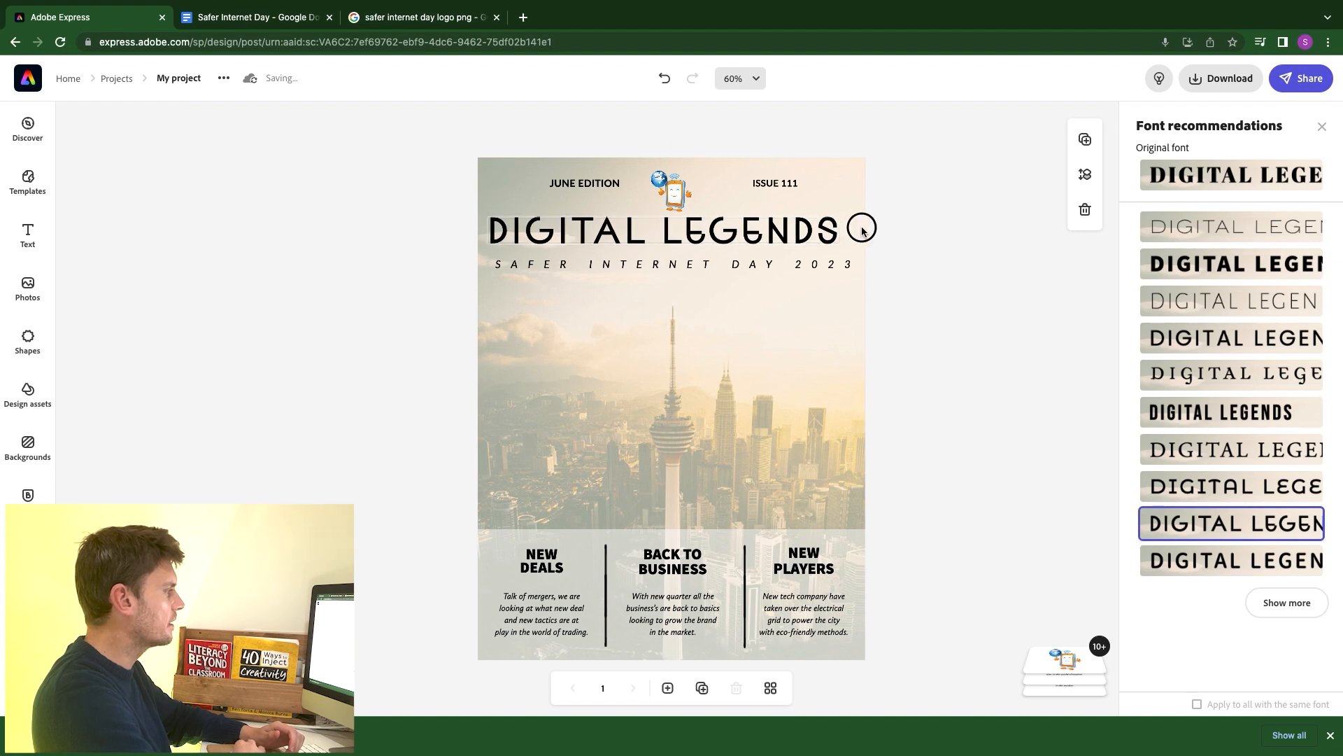
click(963, 280)
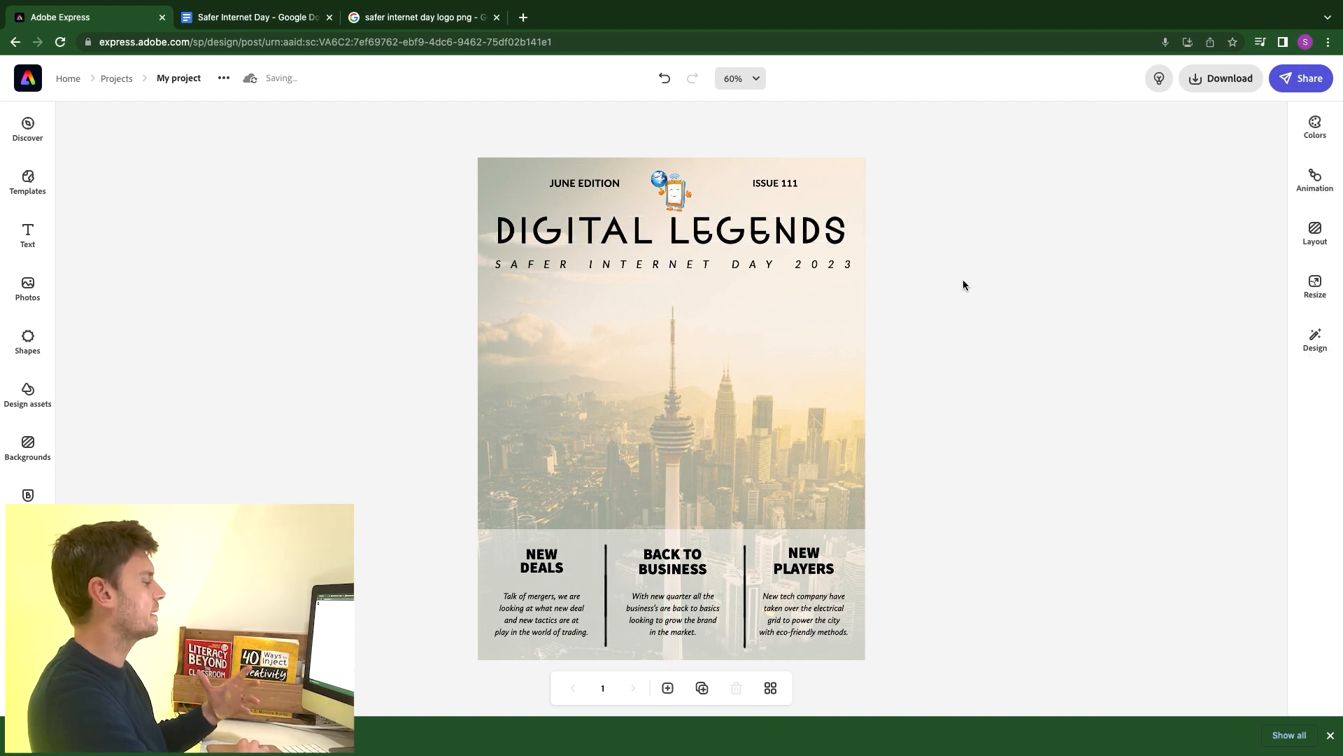
- Delete the semi-transparent pale overlay shape that covers the whole cover page
click(792, 433)
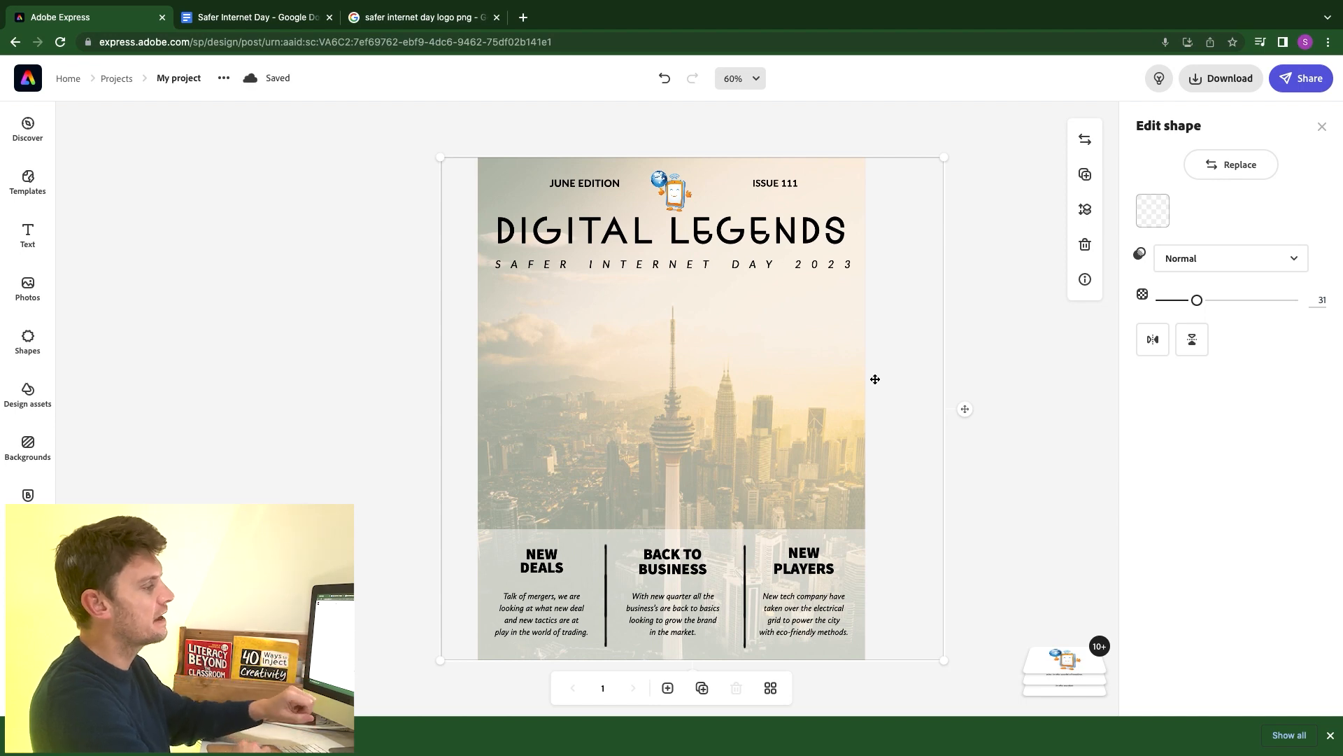
mouse_move(1198, 299)
mouse_down()
mouse_move(1337, 302)
mouse_move(1191, 306)
mouse_up()
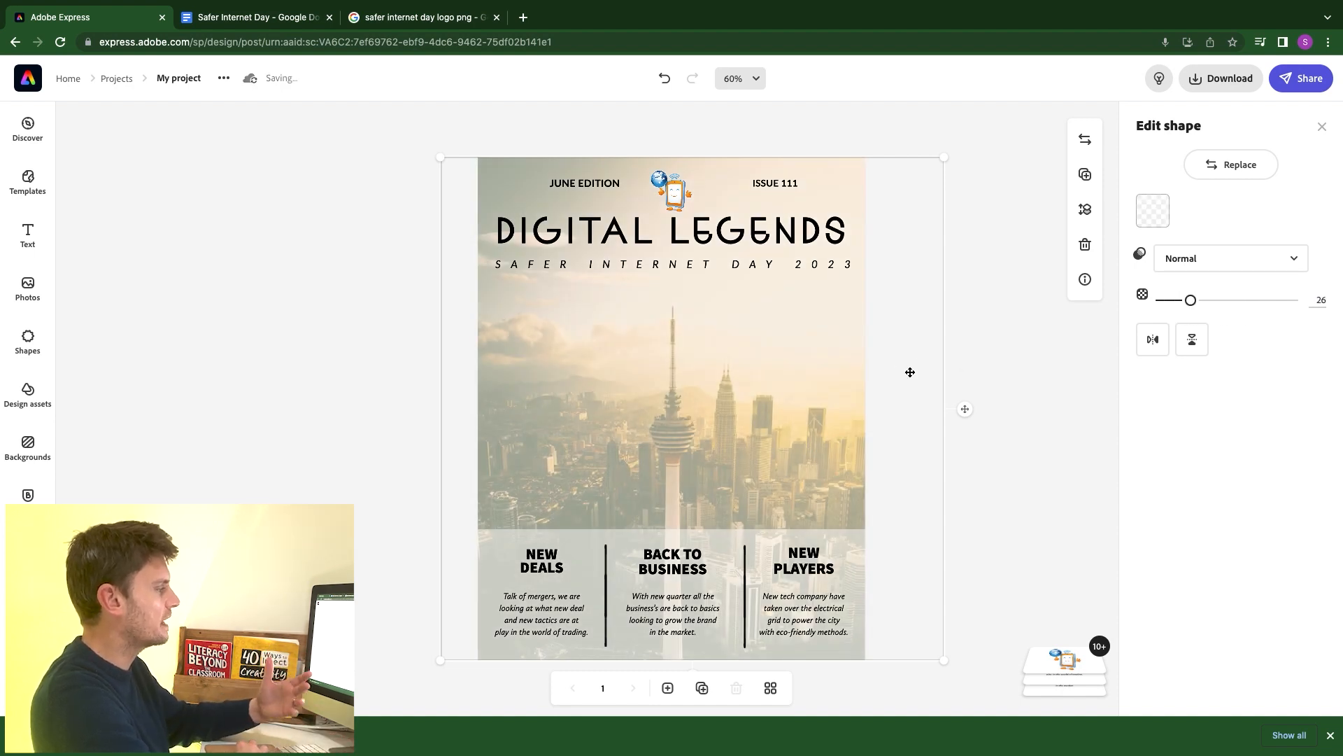
key(Delete)
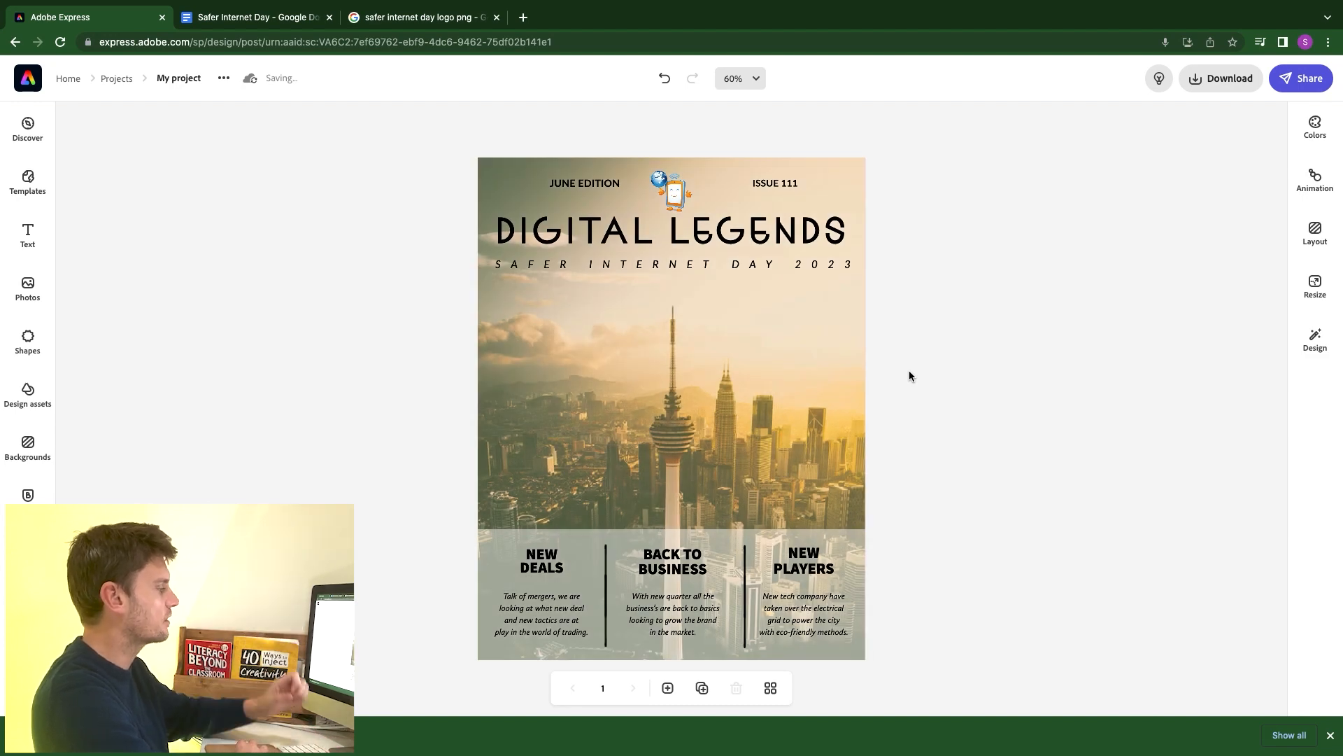
- Replace the city background with a stock photo of a child wearing a VR headset, found by searching "DIGITAL CHILDREN"
click(860, 557)
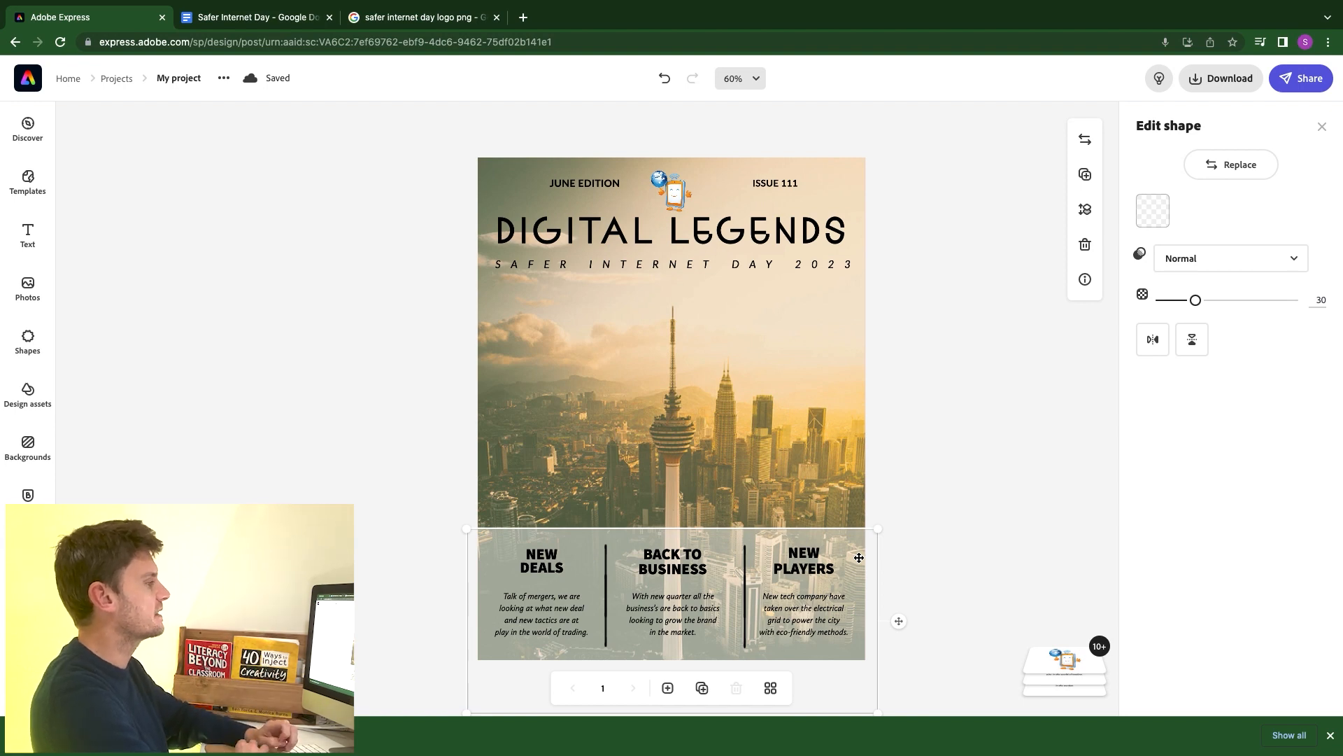
click(628, 392)
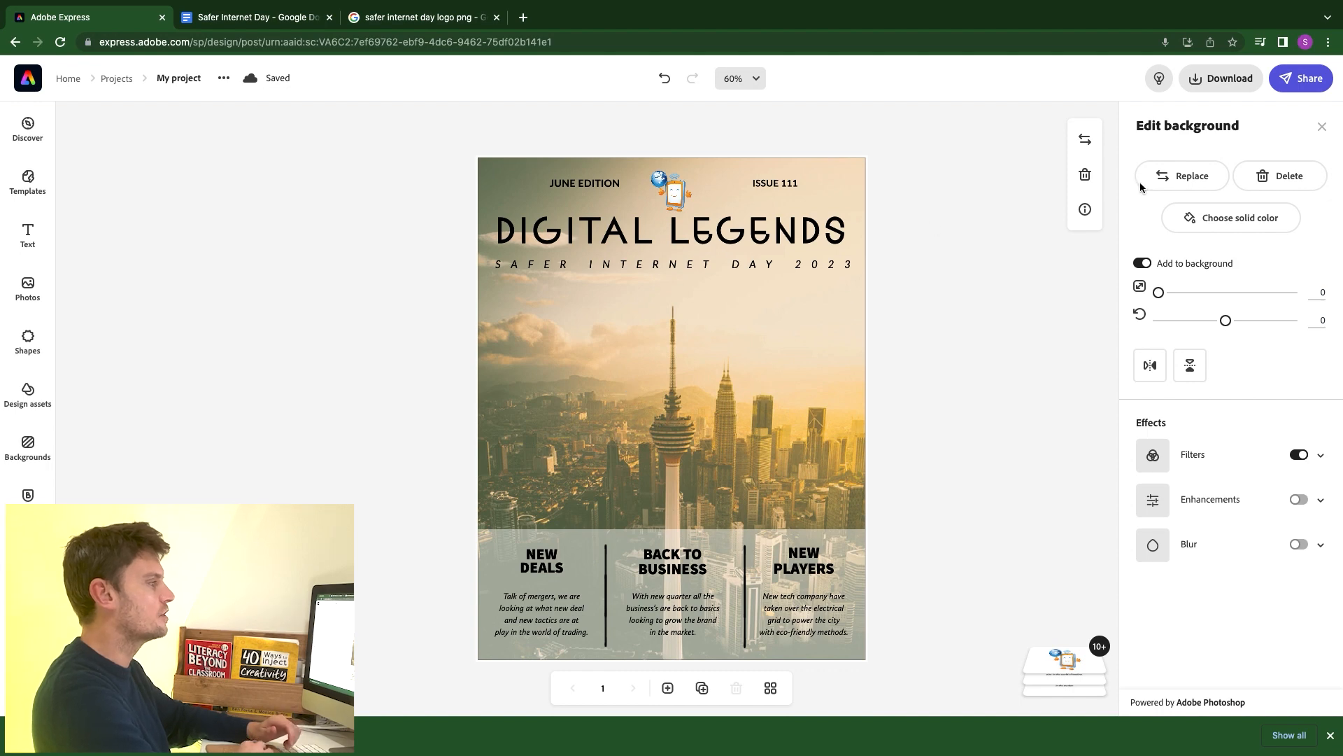
click(1186, 175)
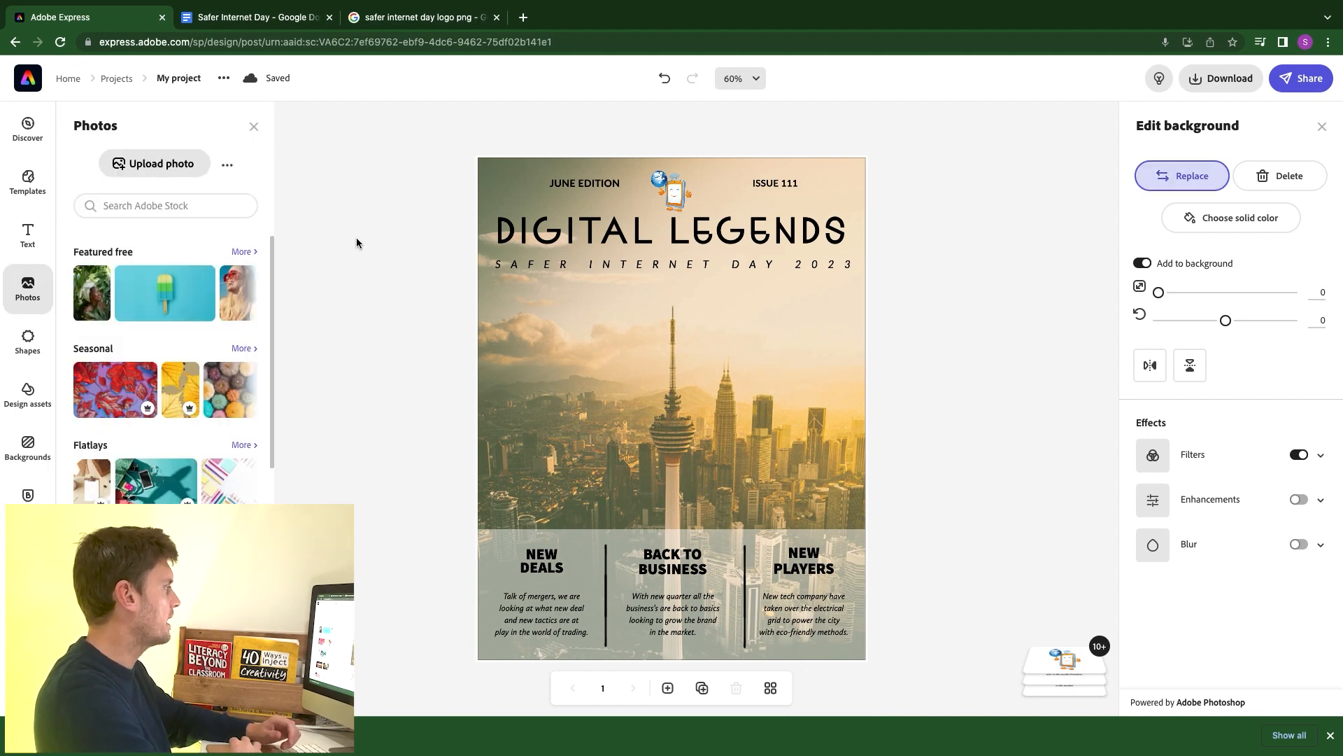
triple_click(130, 207)
text(DIGITAL CHILDREN)
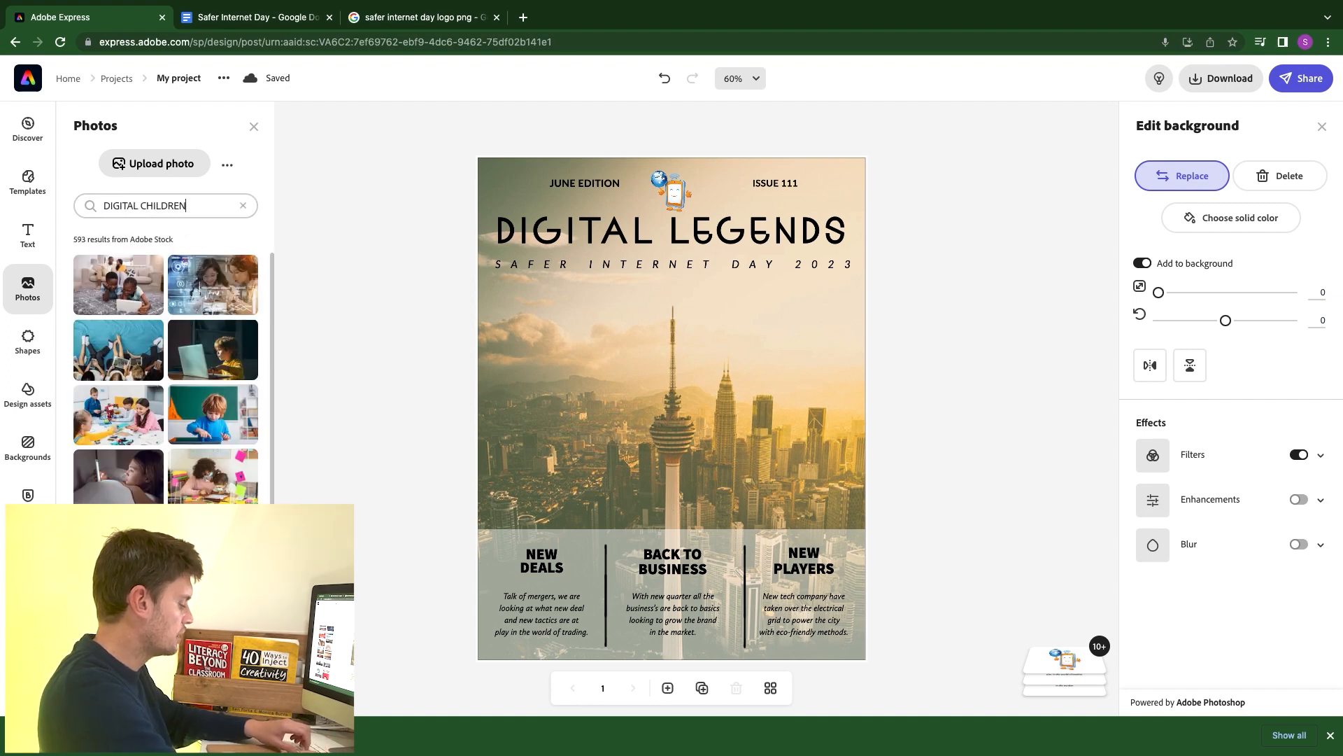
click(110, 420)
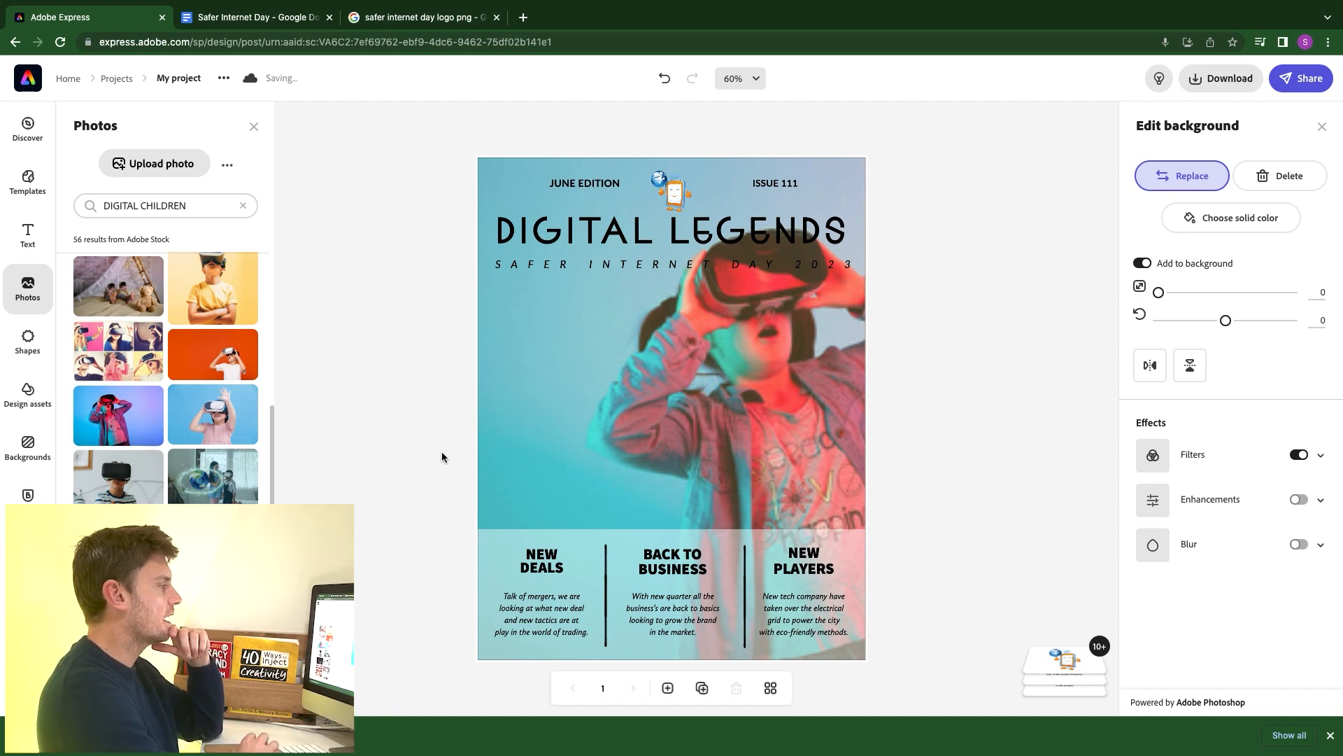
- Shift the background photo so the child sits centrally on the cover, and set the DIGITAL LEGENDS title colour to white
drag(758, 399, 653, 425)
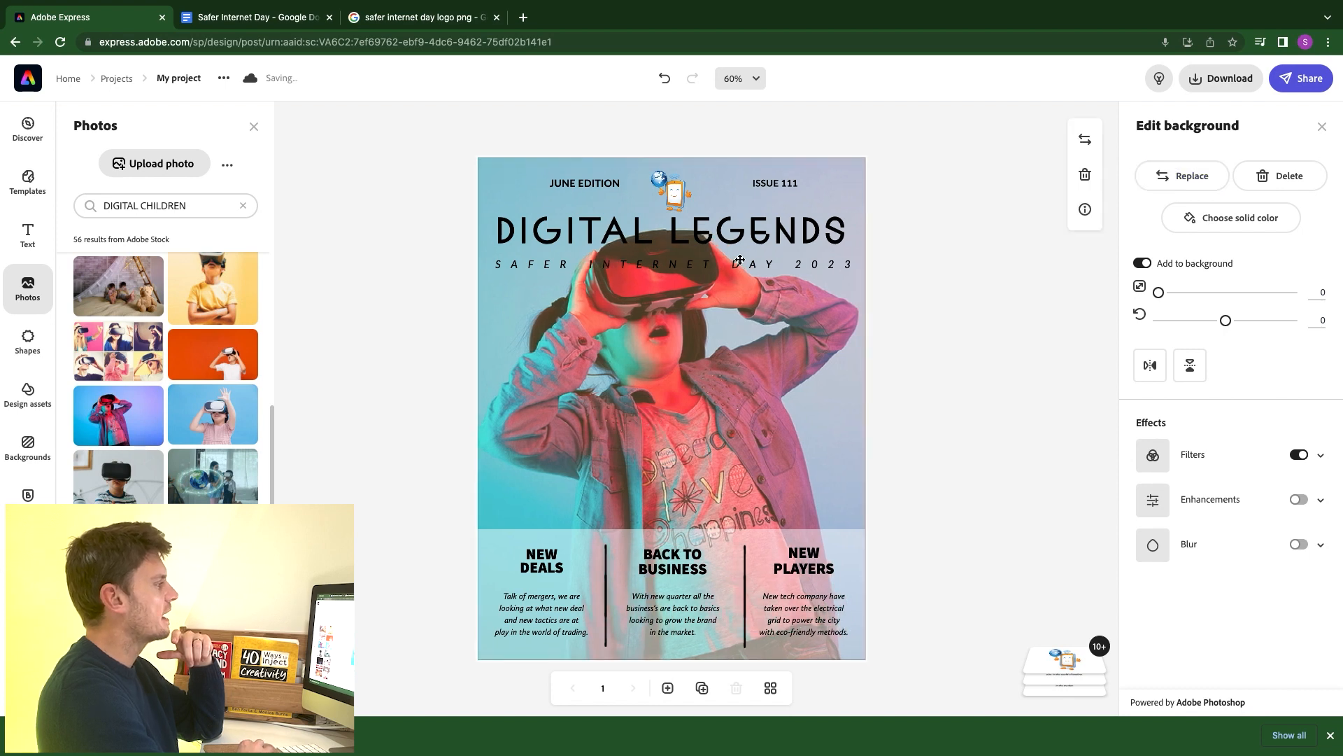
click(684, 229)
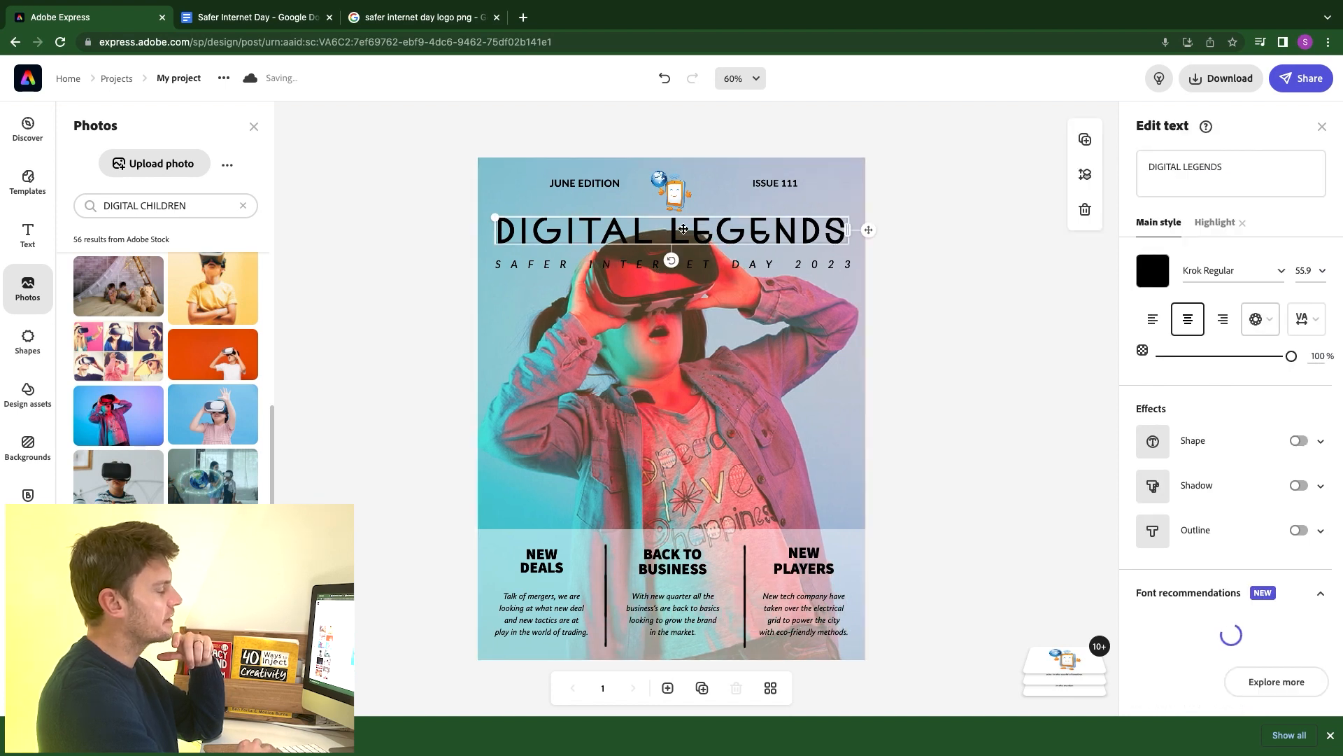
click(1153, 271)
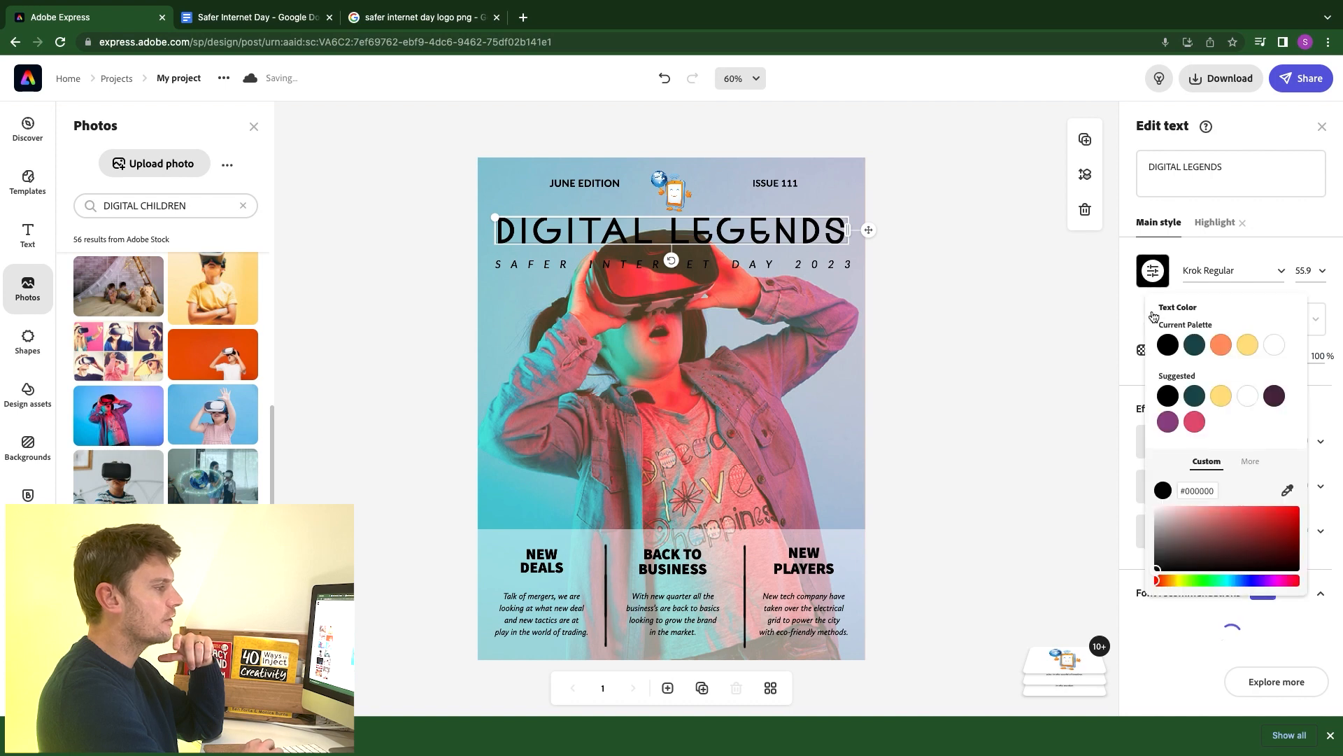
click(1280, 346)
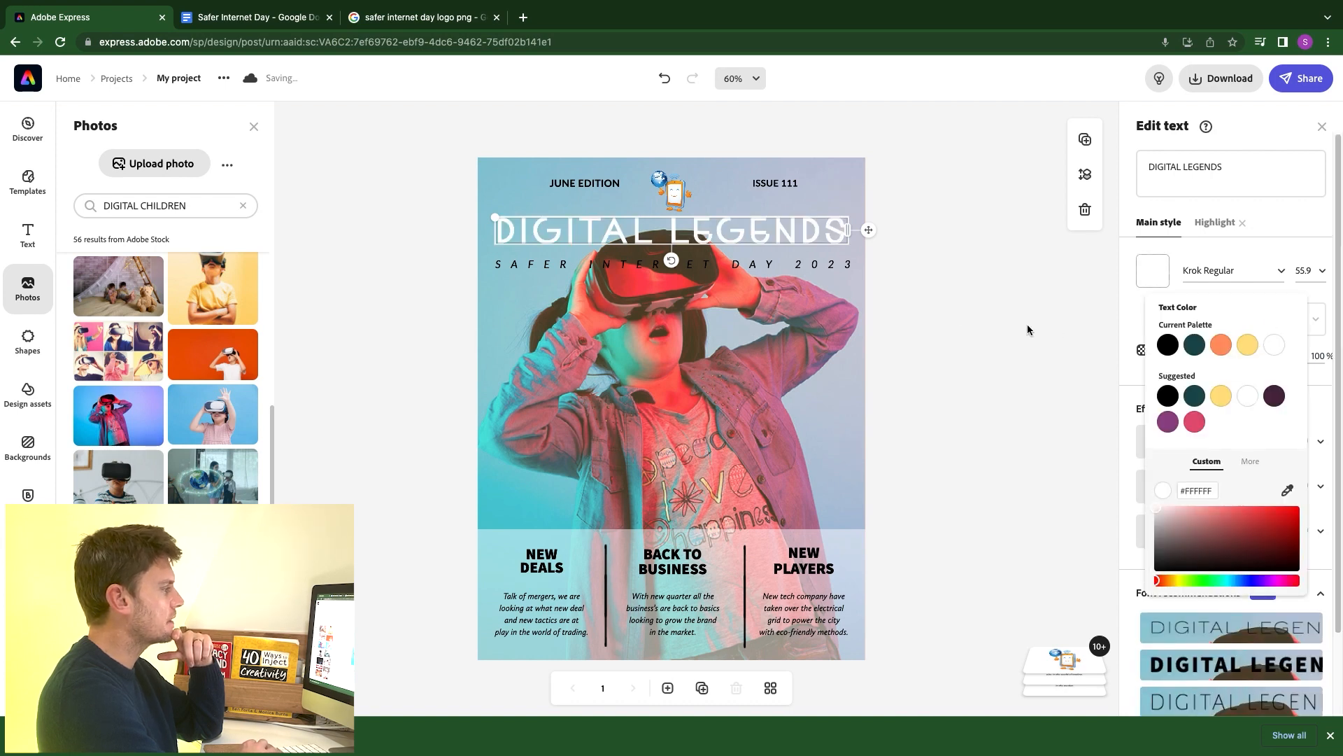
- Set the text colour of the SAFER INTERNET DAY 2023 subtitle to white
click(758, 266)
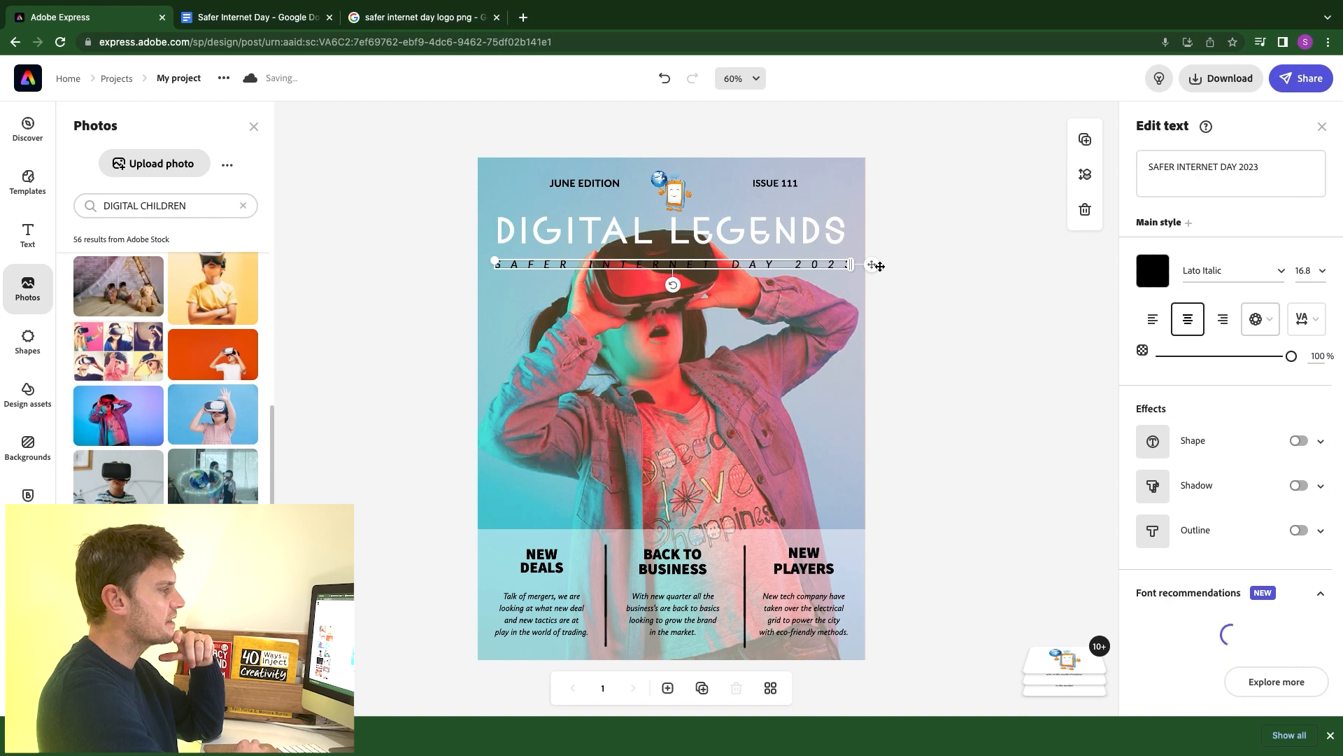
click(1158, 271)
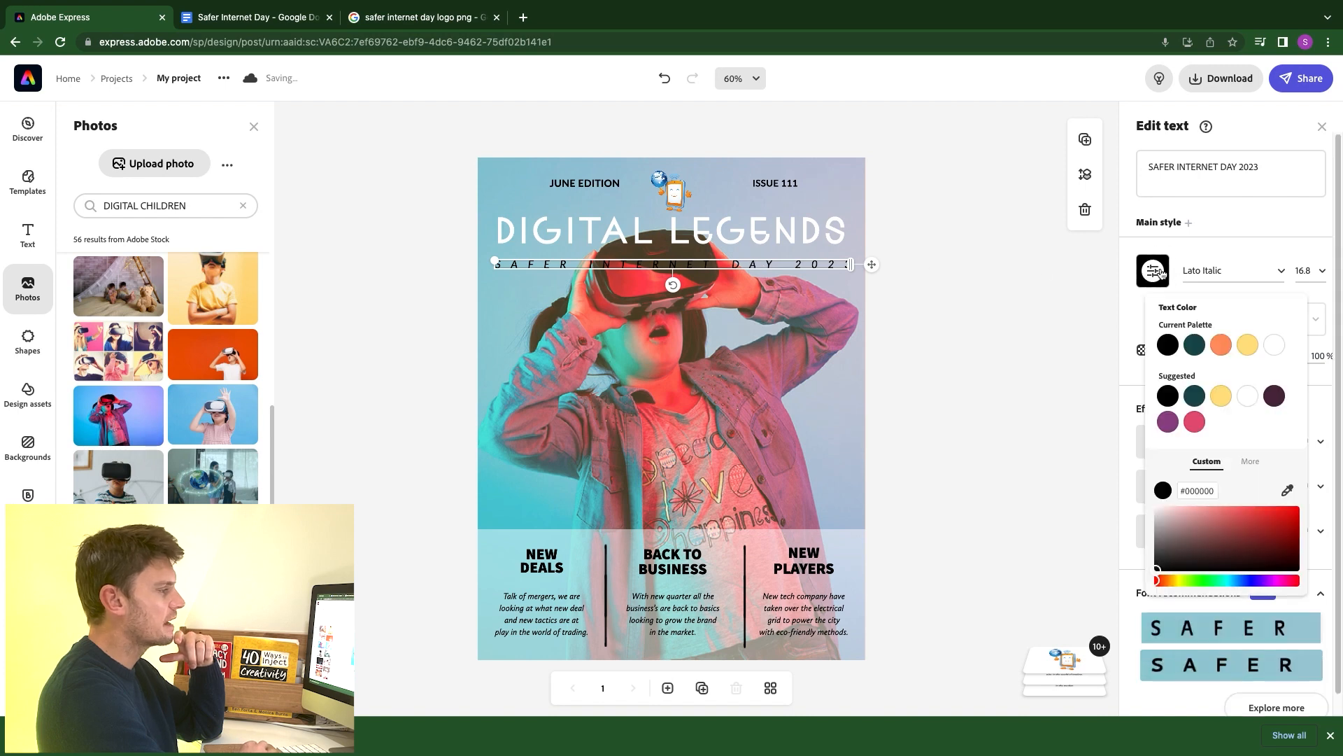
click(1275, 346)
click(1033, 378)
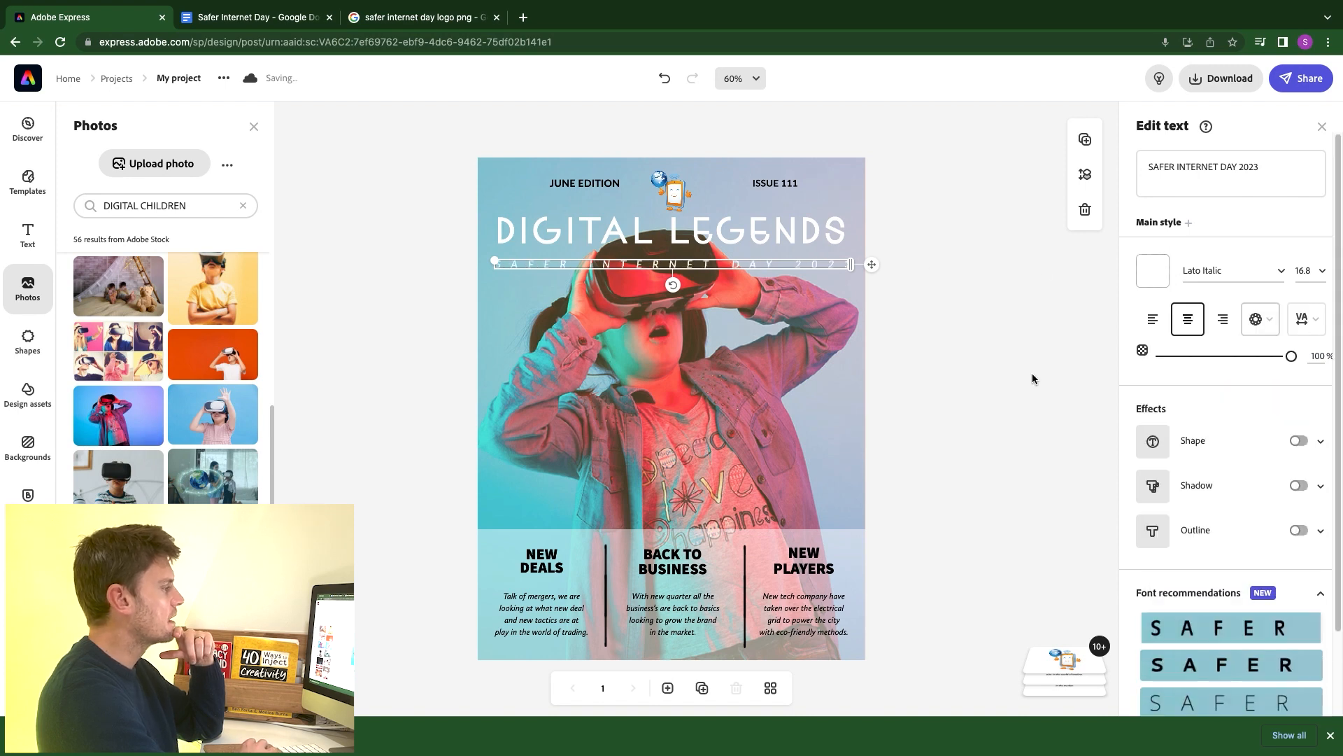
click(1032, 379)
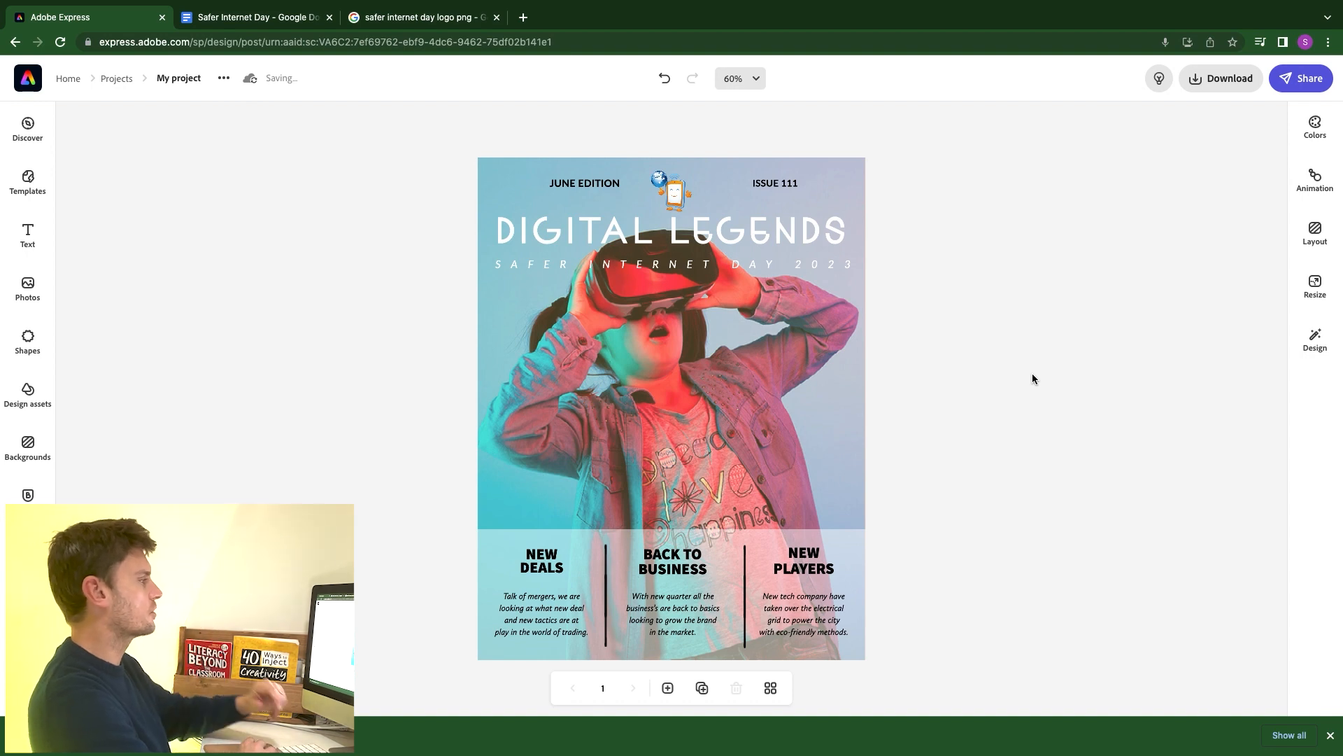
- Delete the JUNE EDITION and ISSUE 111 texts on either side of the logo
click(572, 184)
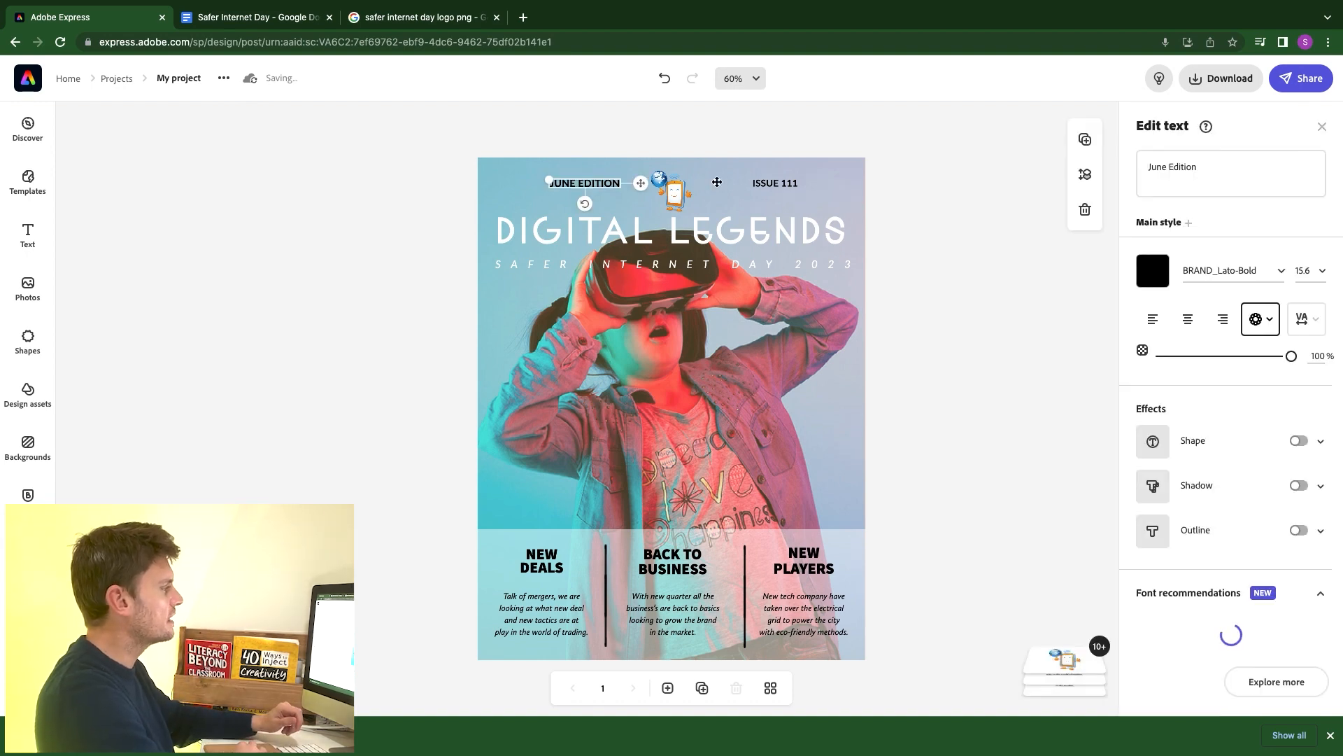
shift+click(767, 184)
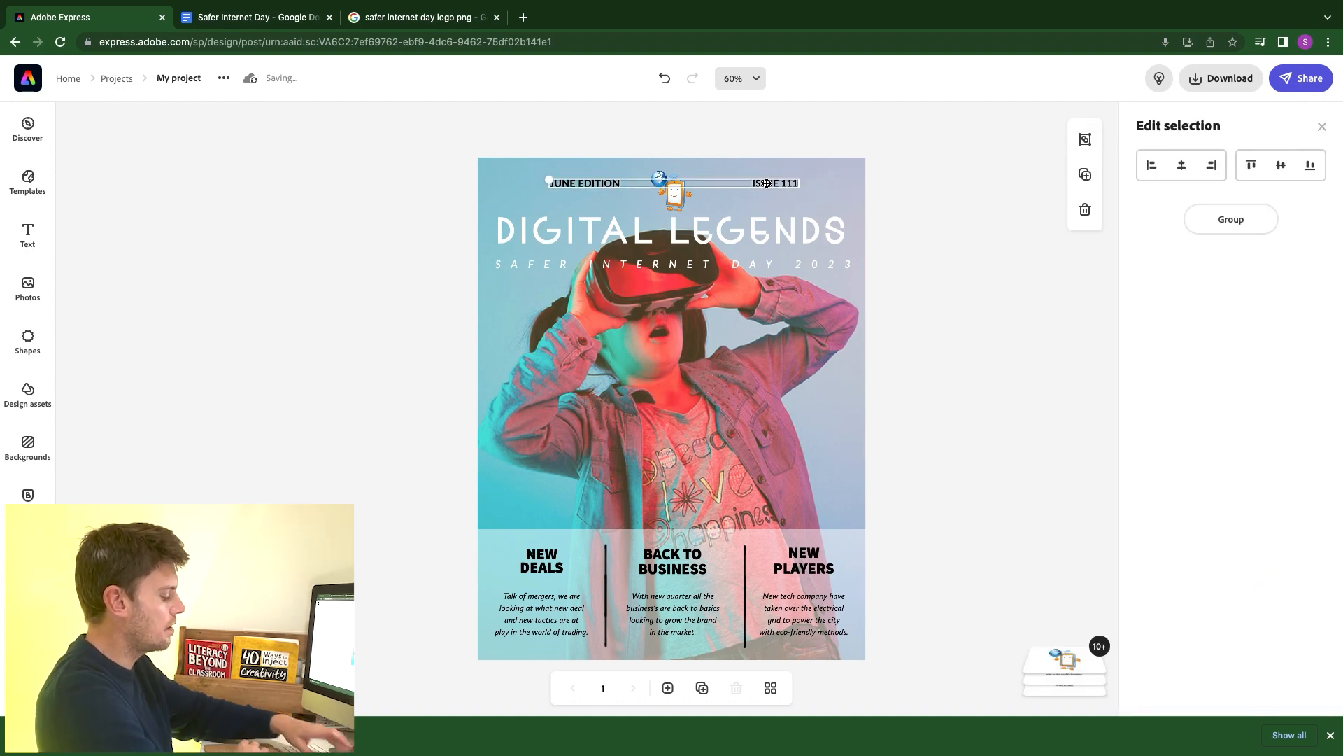
key(BackSpace)
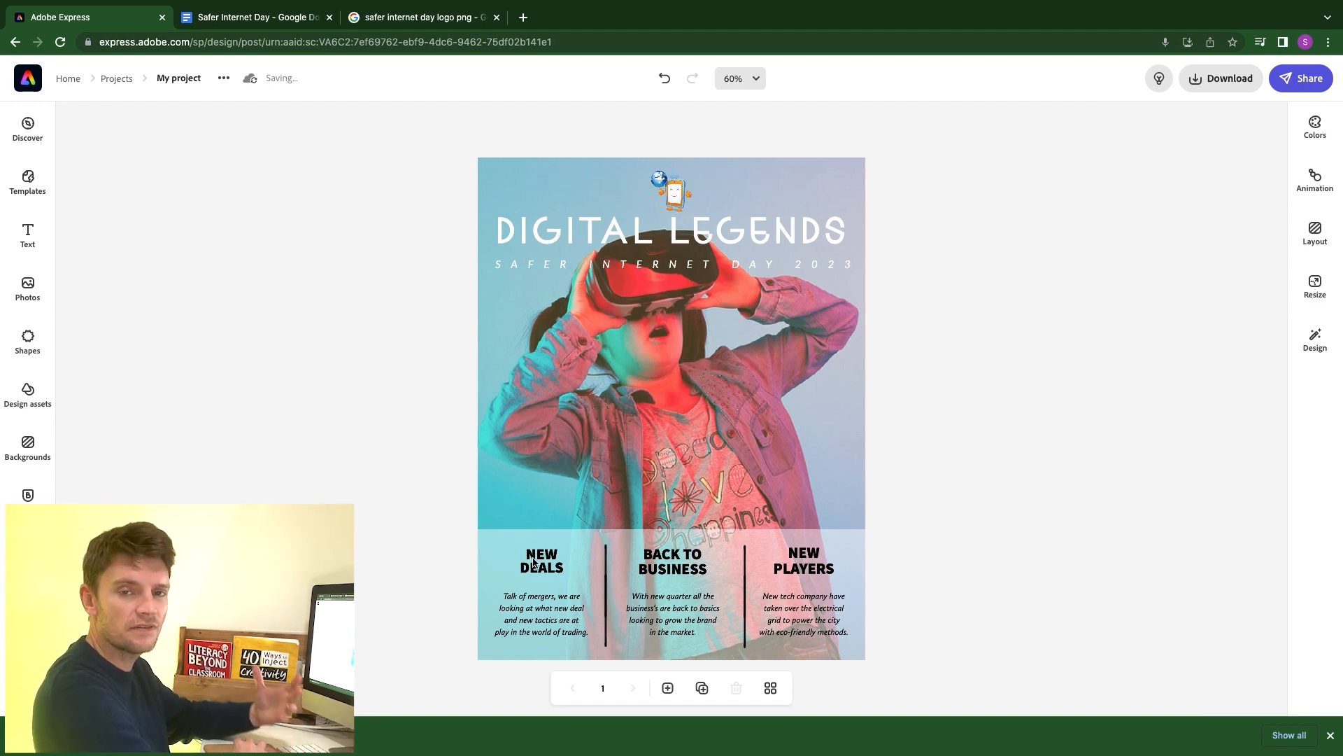
- Replace the NEW DEALS heading with "ONLINE SHARING" in capitals, based on the first heading in the Safer Internet Day Google Docs document
click(260, 18)
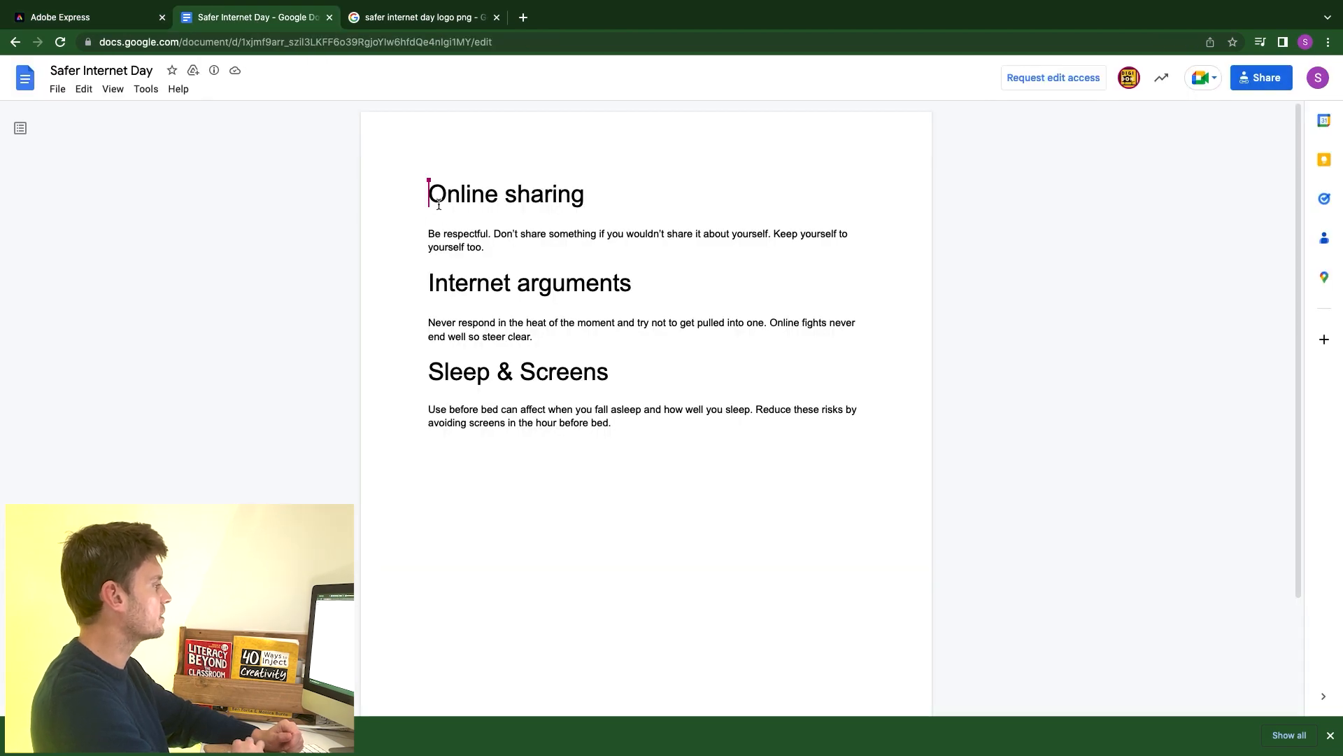
drag(429, 196, 591, 195)
key(ctrl+c)
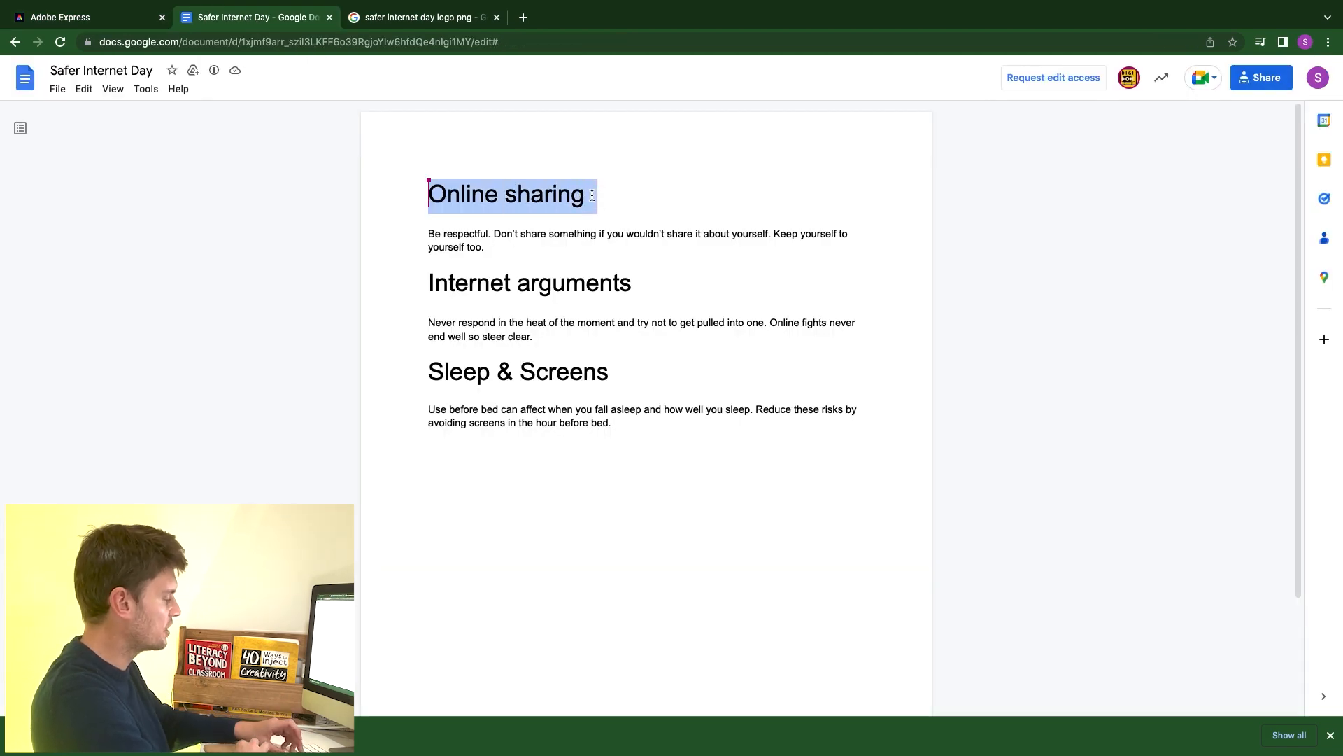
click(106, 18)
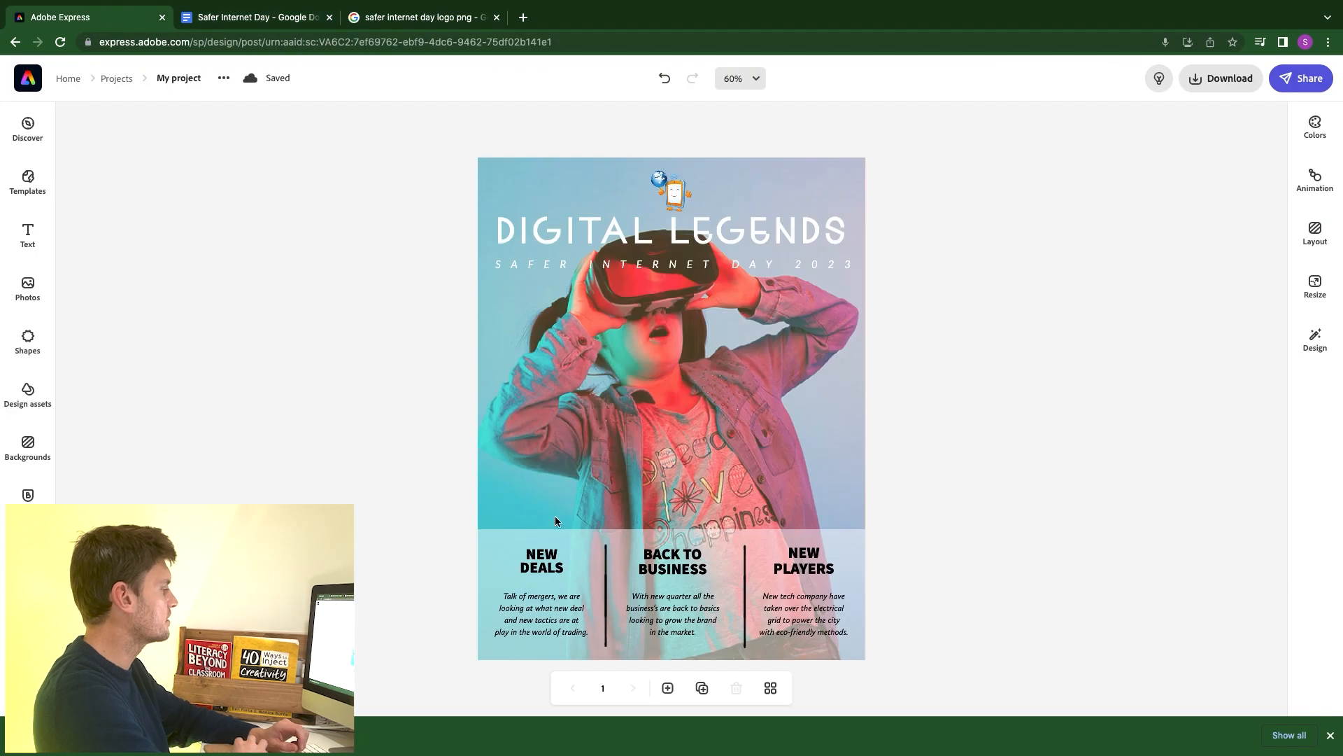
click(550, 562)
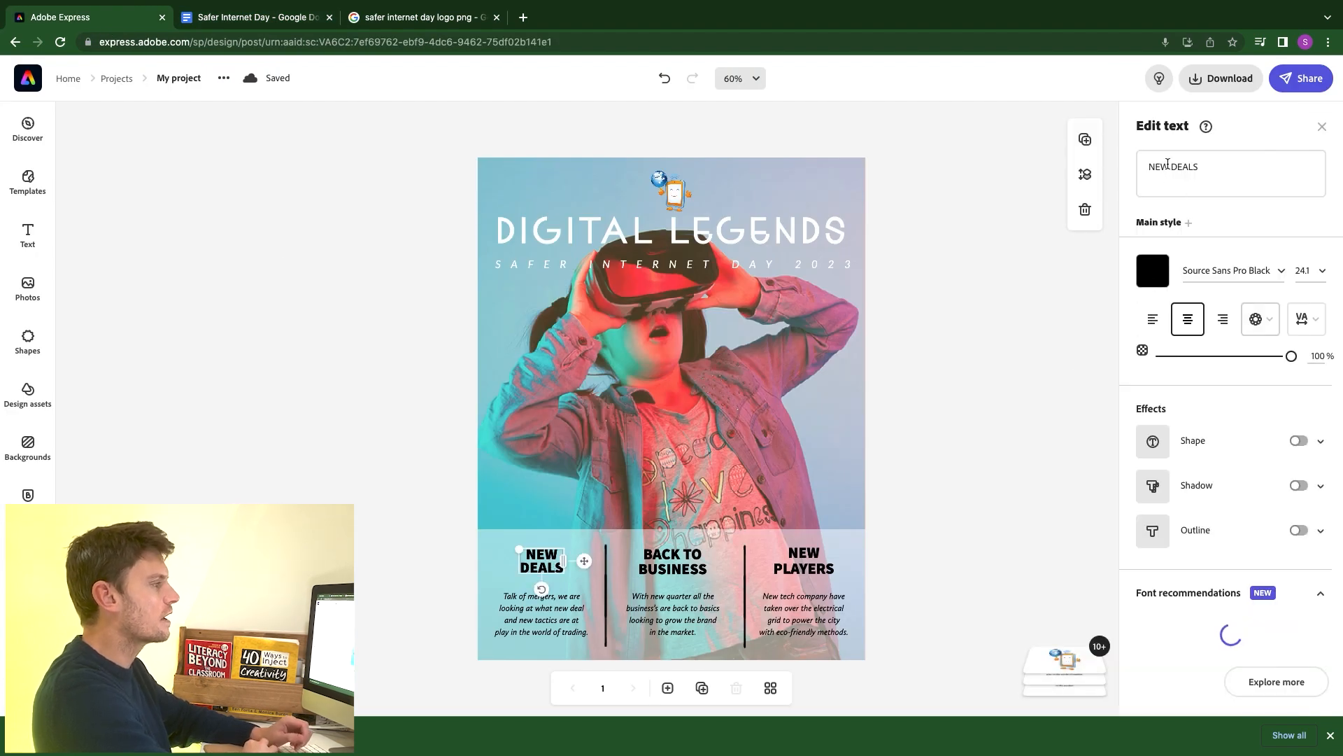
click(1168, 164)
key(ctrl+a)
key(ctrl+v)
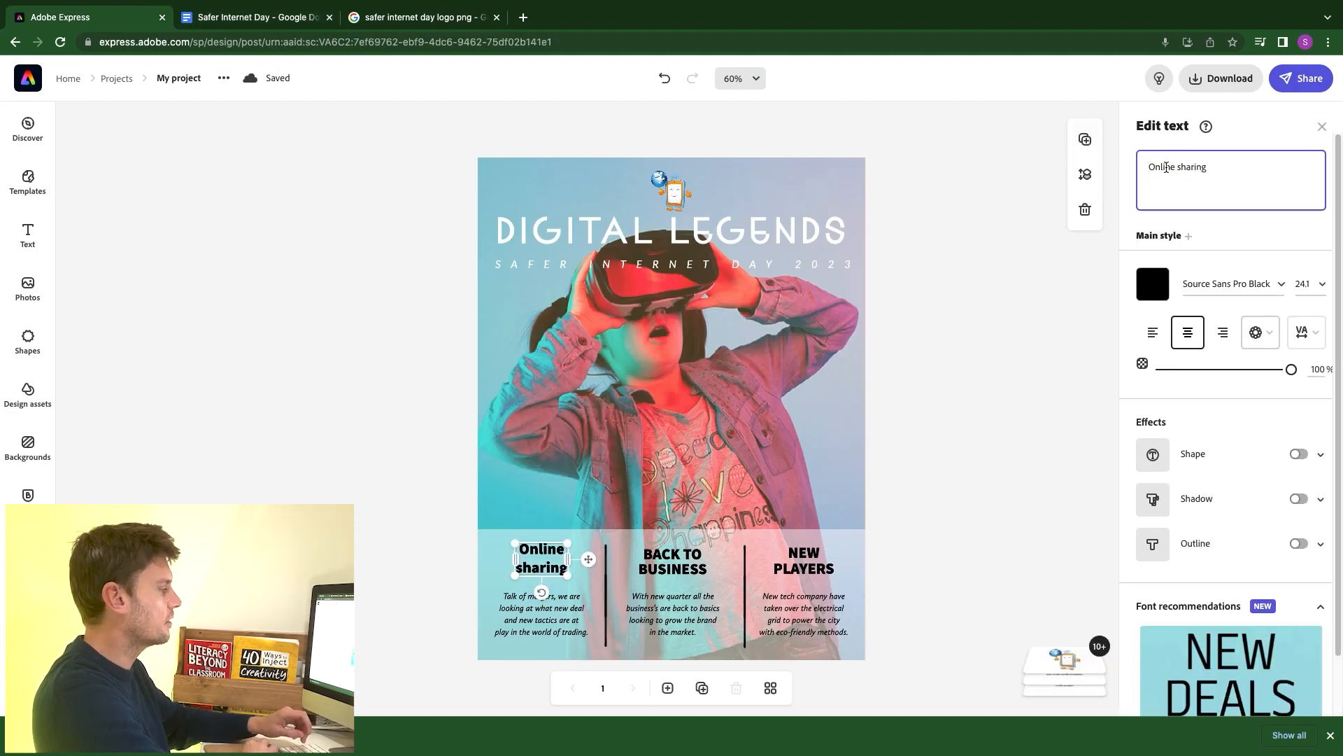
drag(1214, 166, 1146, 166)
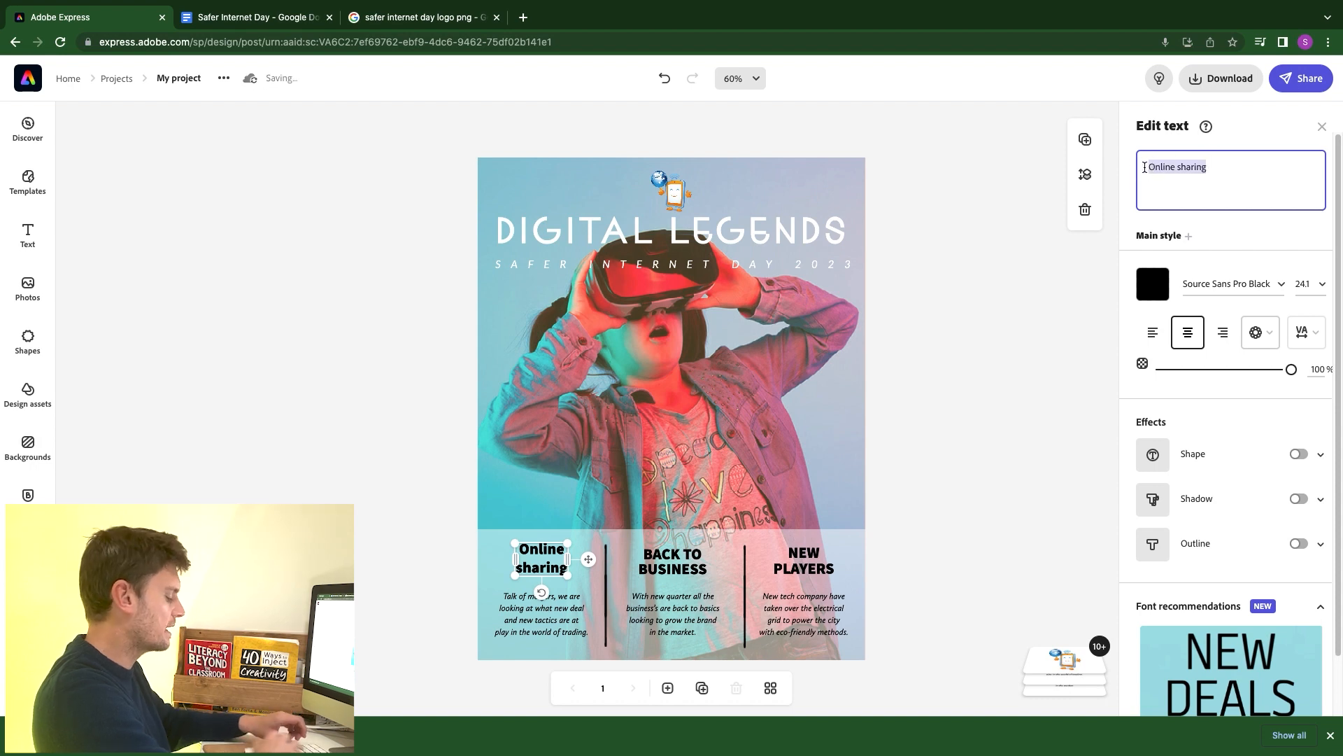
key(BackSpace)
text(ONLINE SHARING)
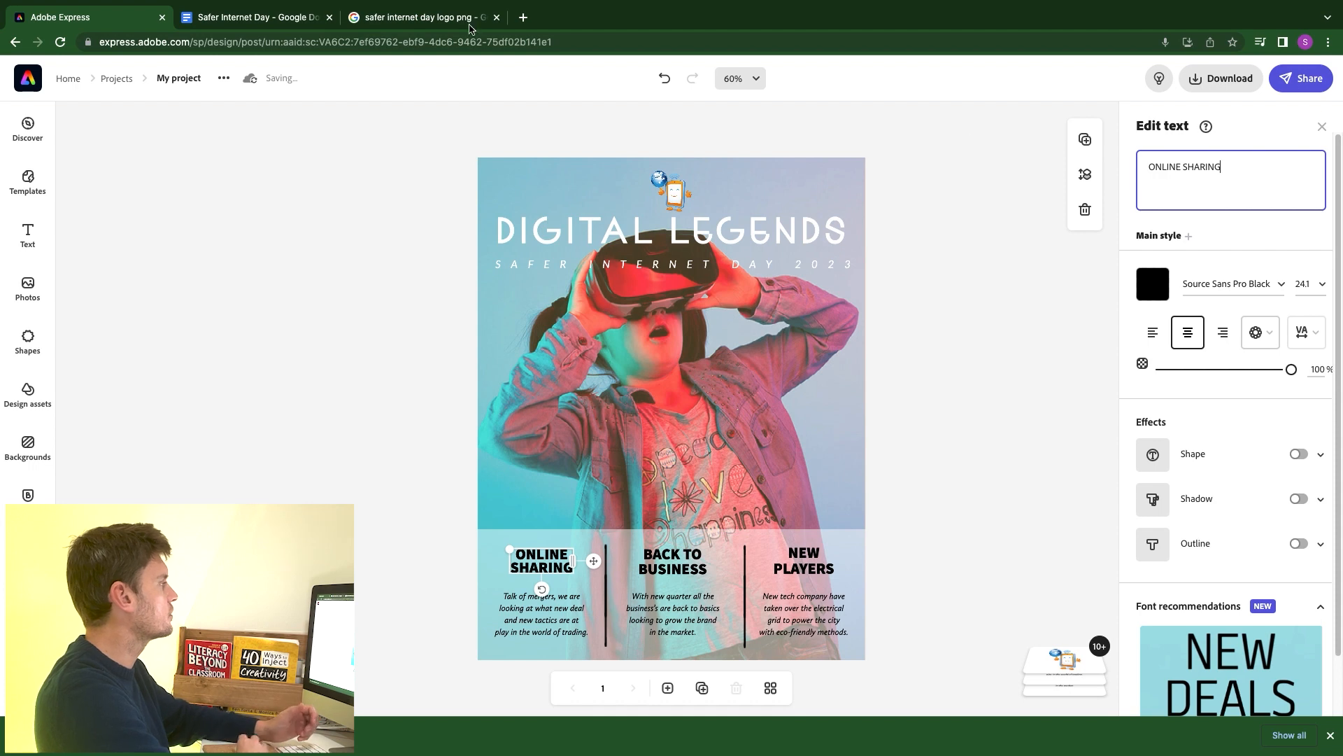
- Replace the BACK TO BUSINESS heading with "INTERNET ARGUMENTS", based on the second heading in the Google Docs document
click(227, 16)
drag(416, 287, 630, 285)
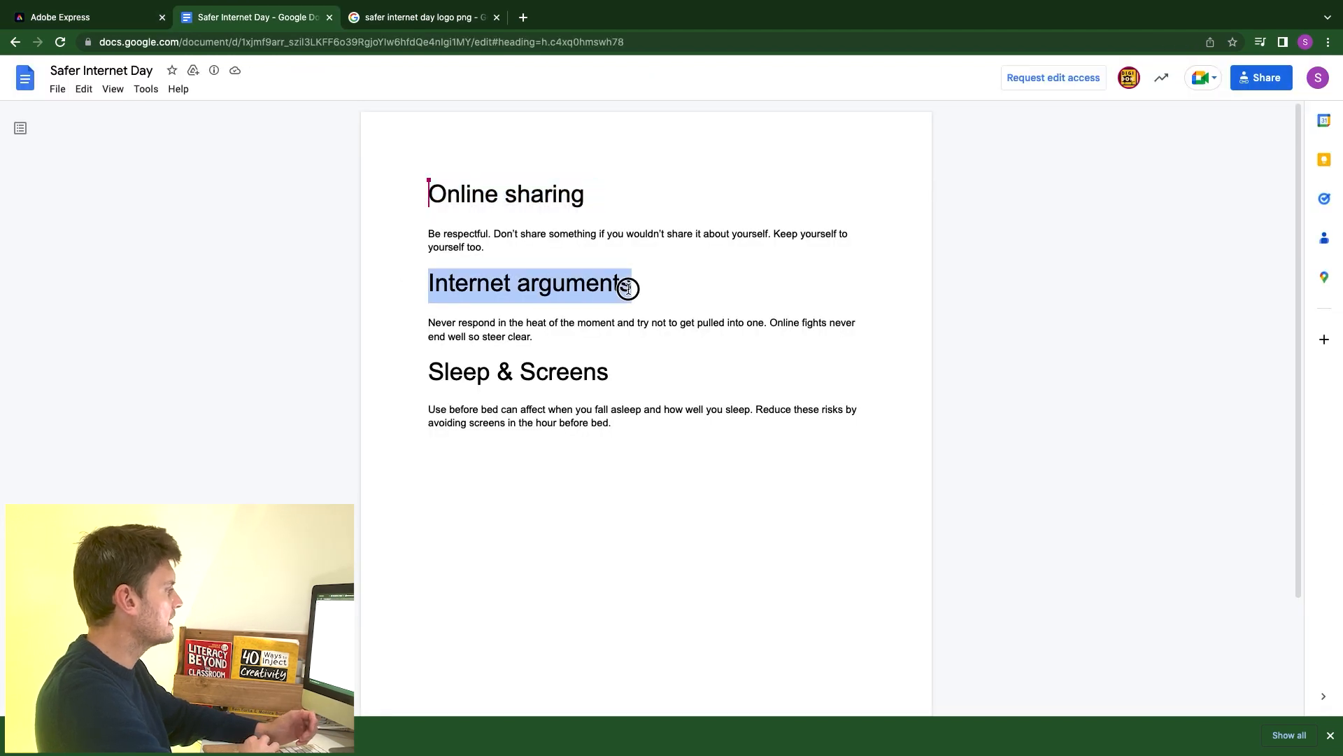
click(91, 16)
click(658, 554)
key(ctrl+a)
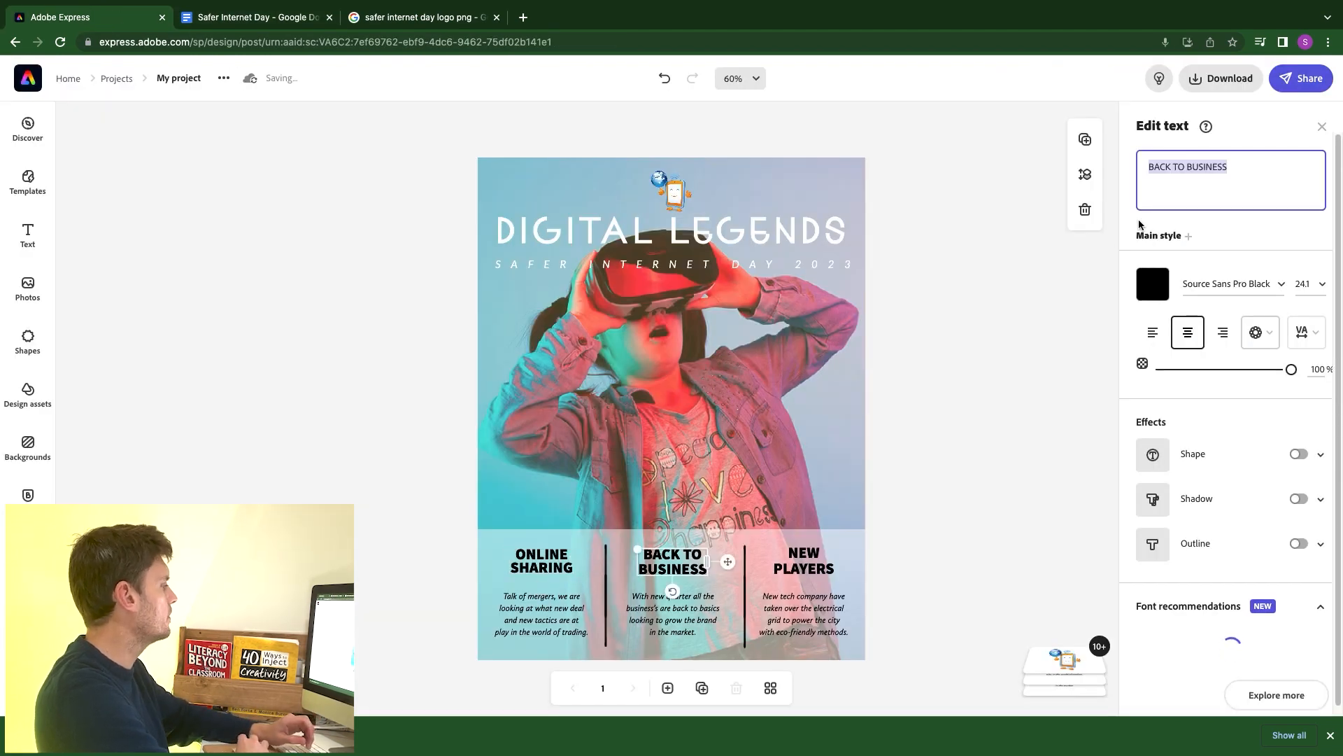
text(INTERNET ARGUMENTS)
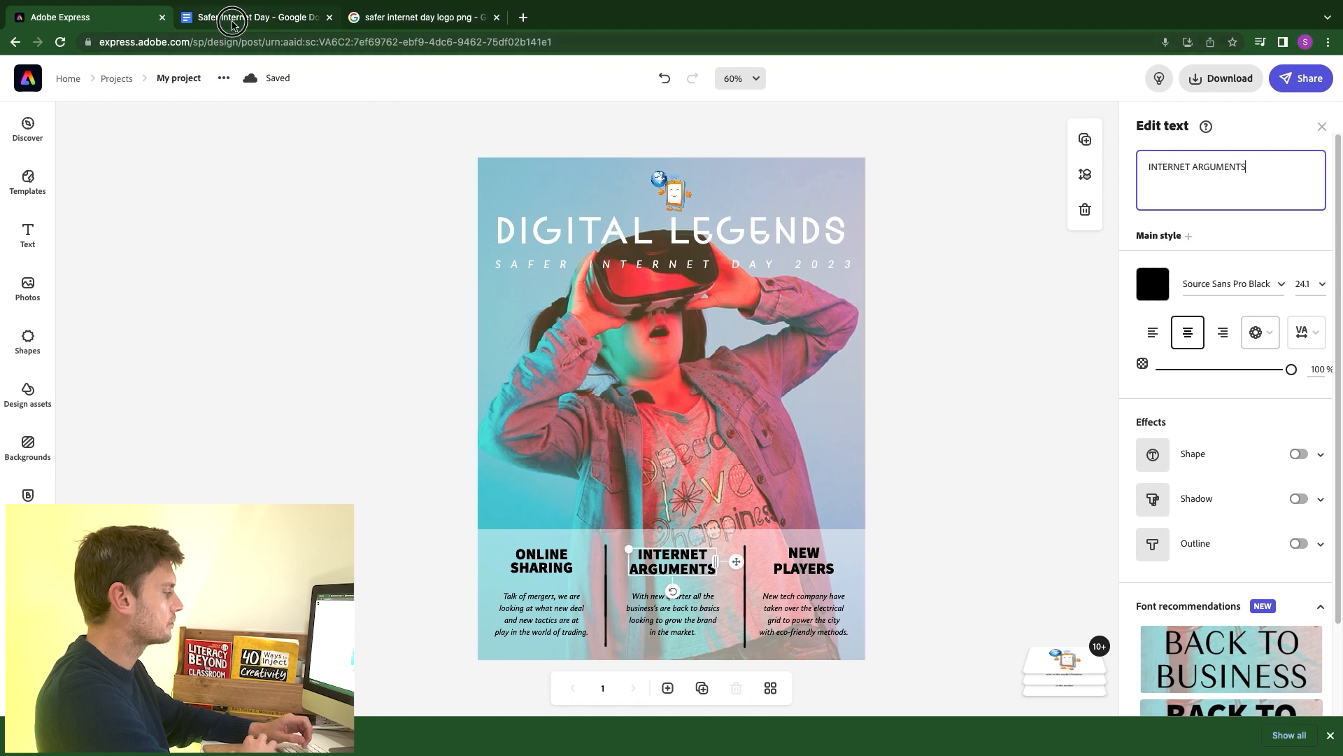
- Replace the NEW PLAYERS heading with "SLEEP & SCREENS", based on the third heading in the Google Docs document
click(227, 17)
drag(424, 372, 616, 375)
text(SLEEP & SCREENS)
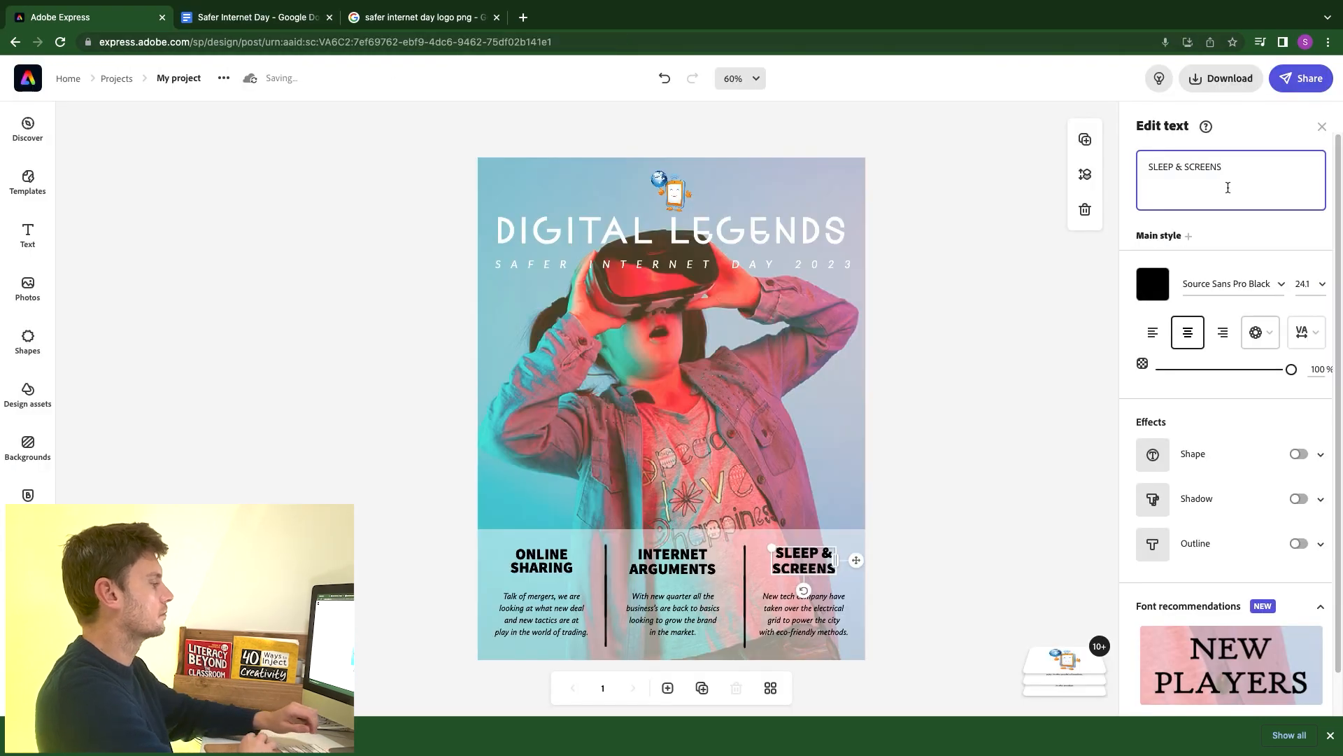
click(1009, 448)
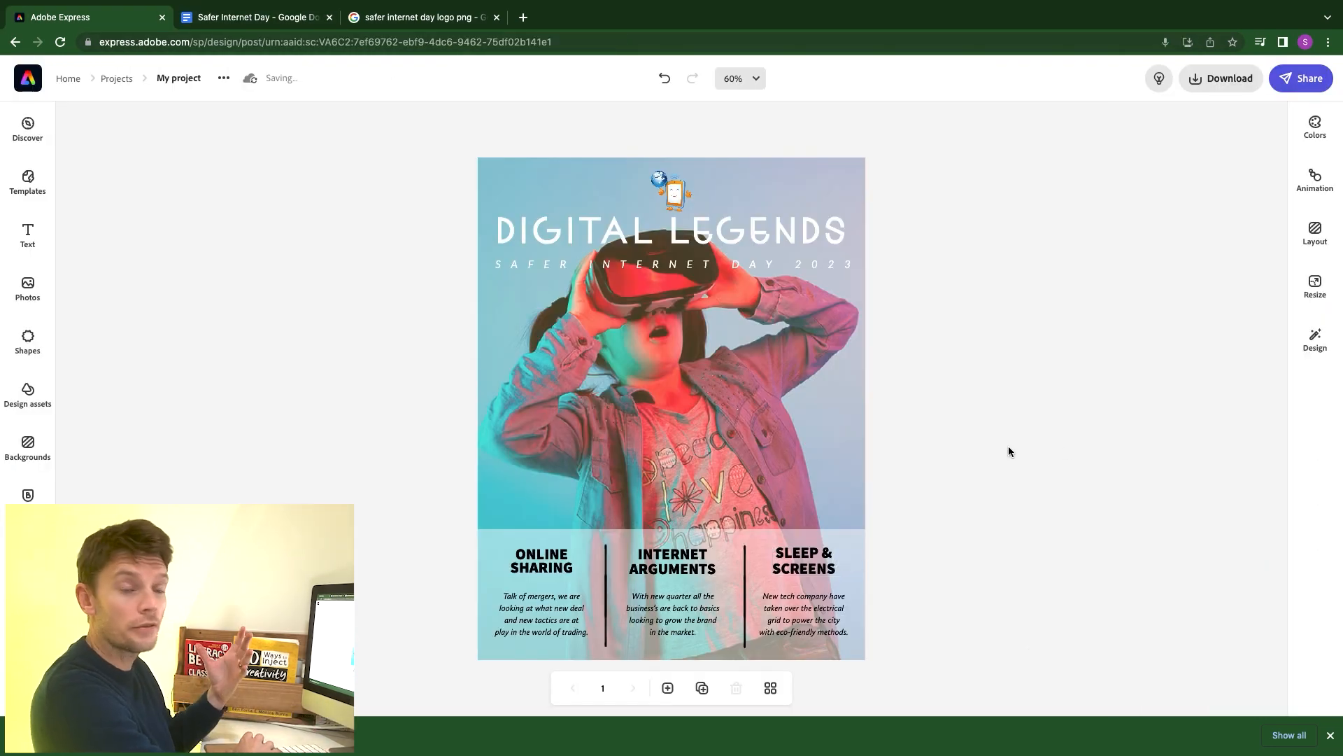
- Replace the paragraph under ONLINE SHARING with the "Be respectful..." paragraph copied from the Google Docs document
click(233, 17)
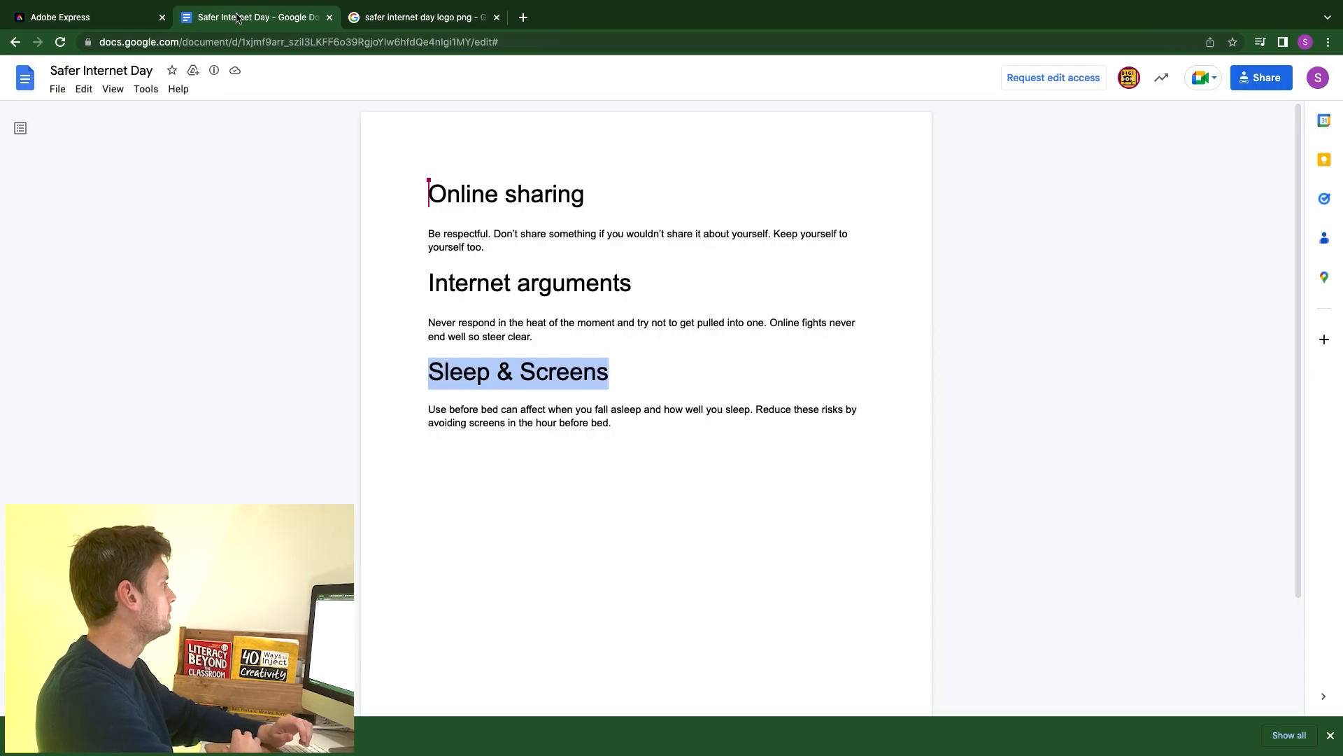
drag(427, 233, 489, 251)
key(ctrl+c)
click(52, 18)
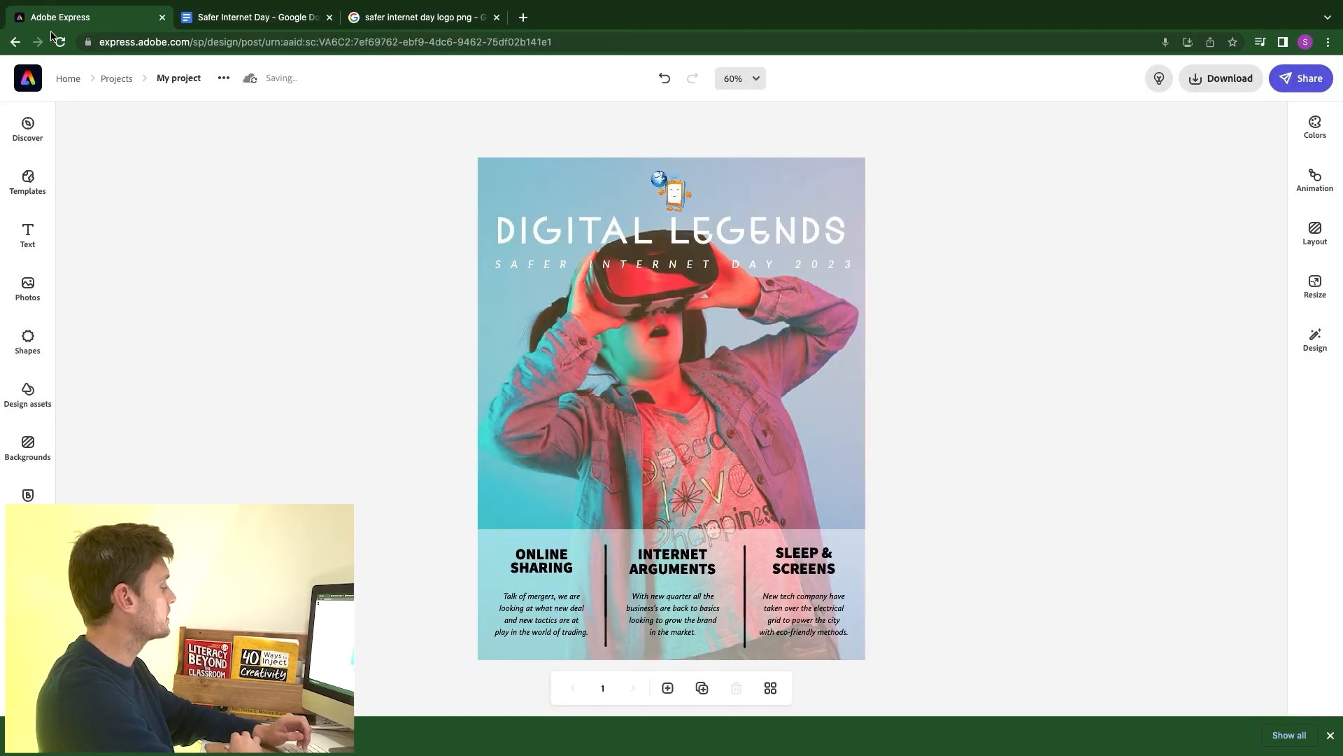
click(522, 595)
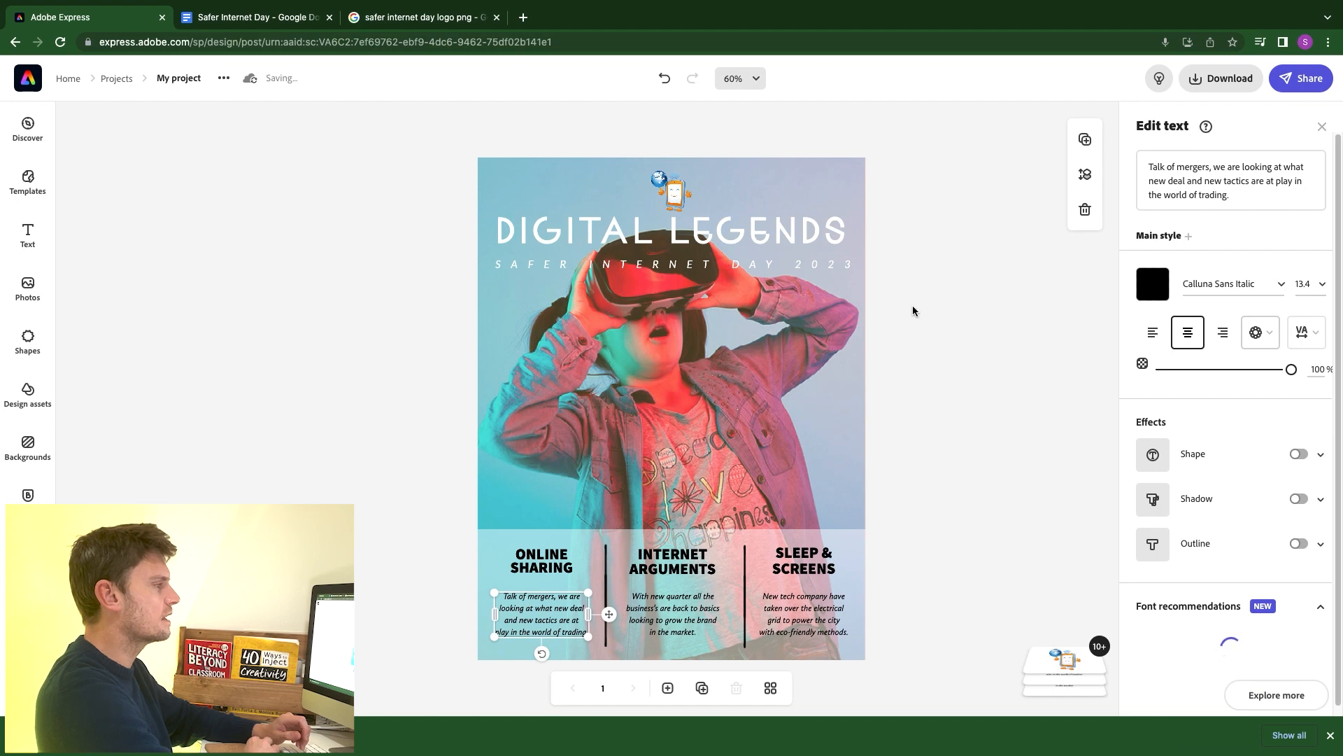
click(1169, 191)
key(ctrl+a)
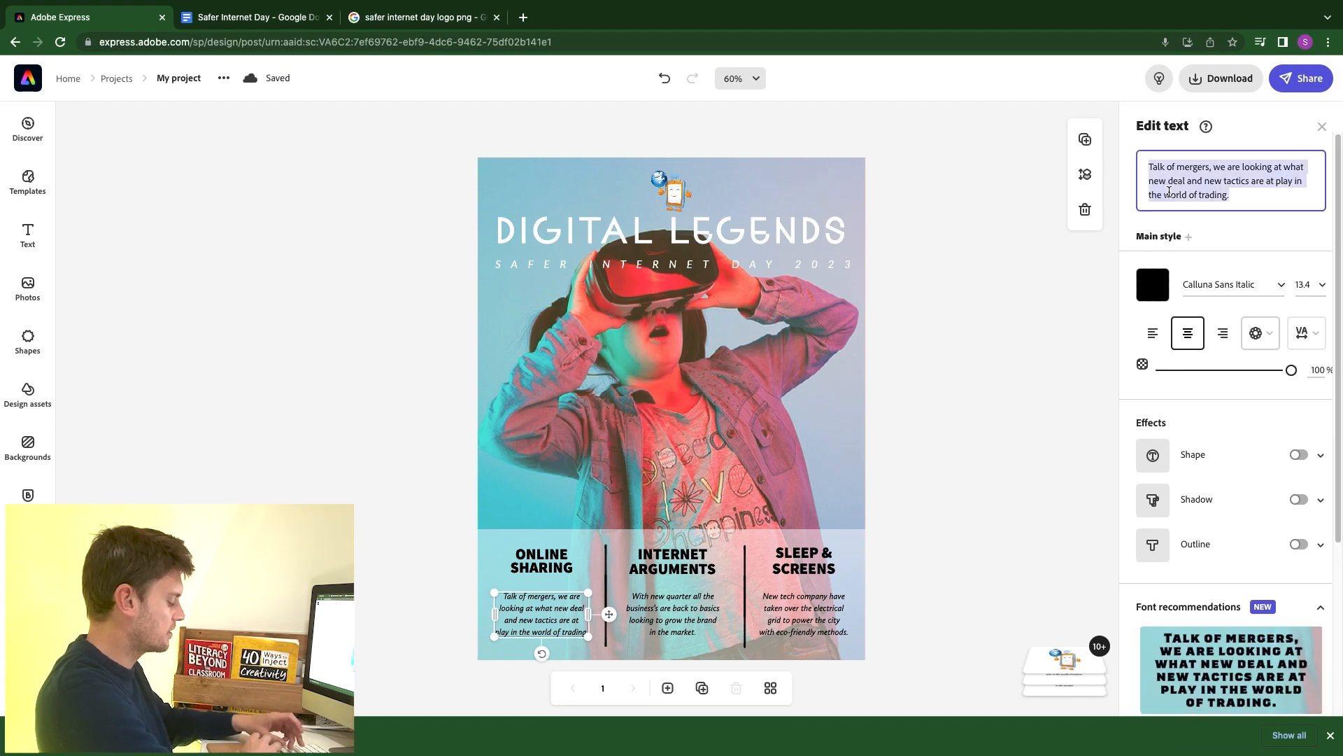
key(ctrl+v)
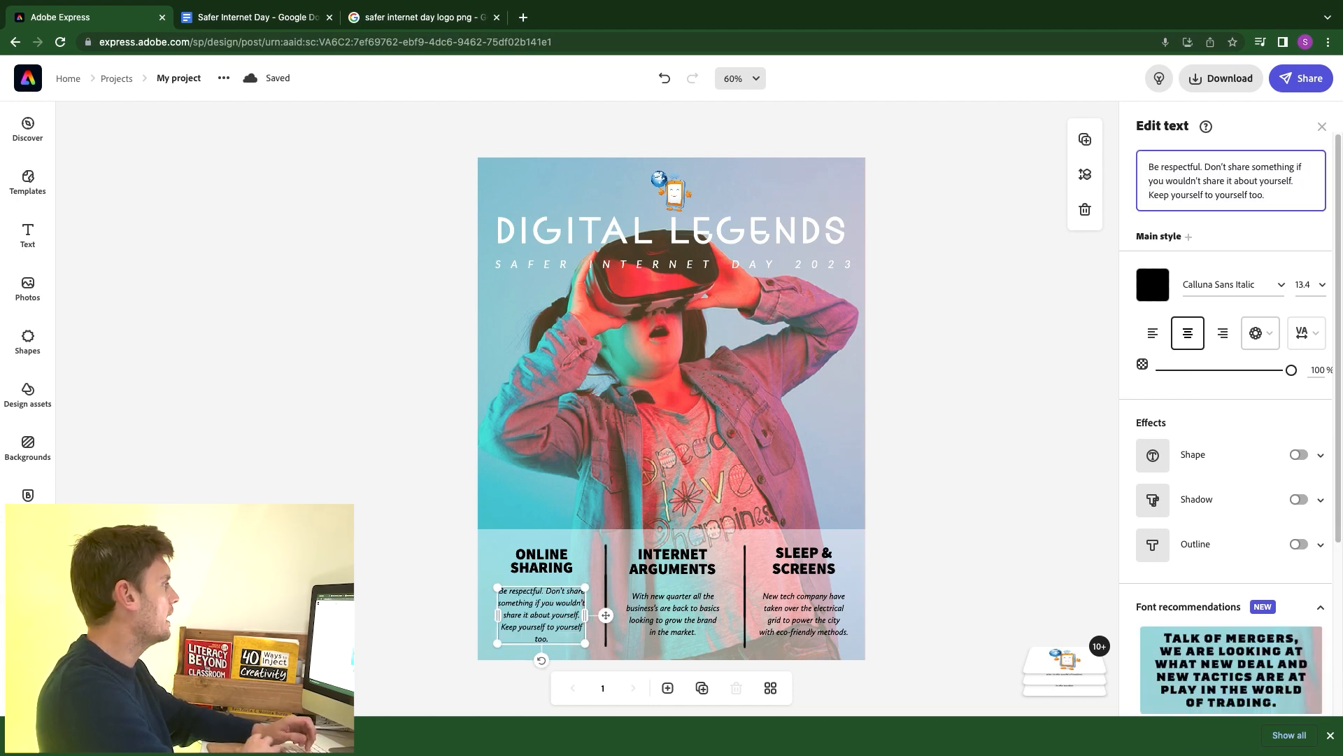
- Replace the paragraphs under INTERNET ARGUMENTS and SLEEP & SCREENS with their matching paragraphs from the Google Docs document
click(252, 20)
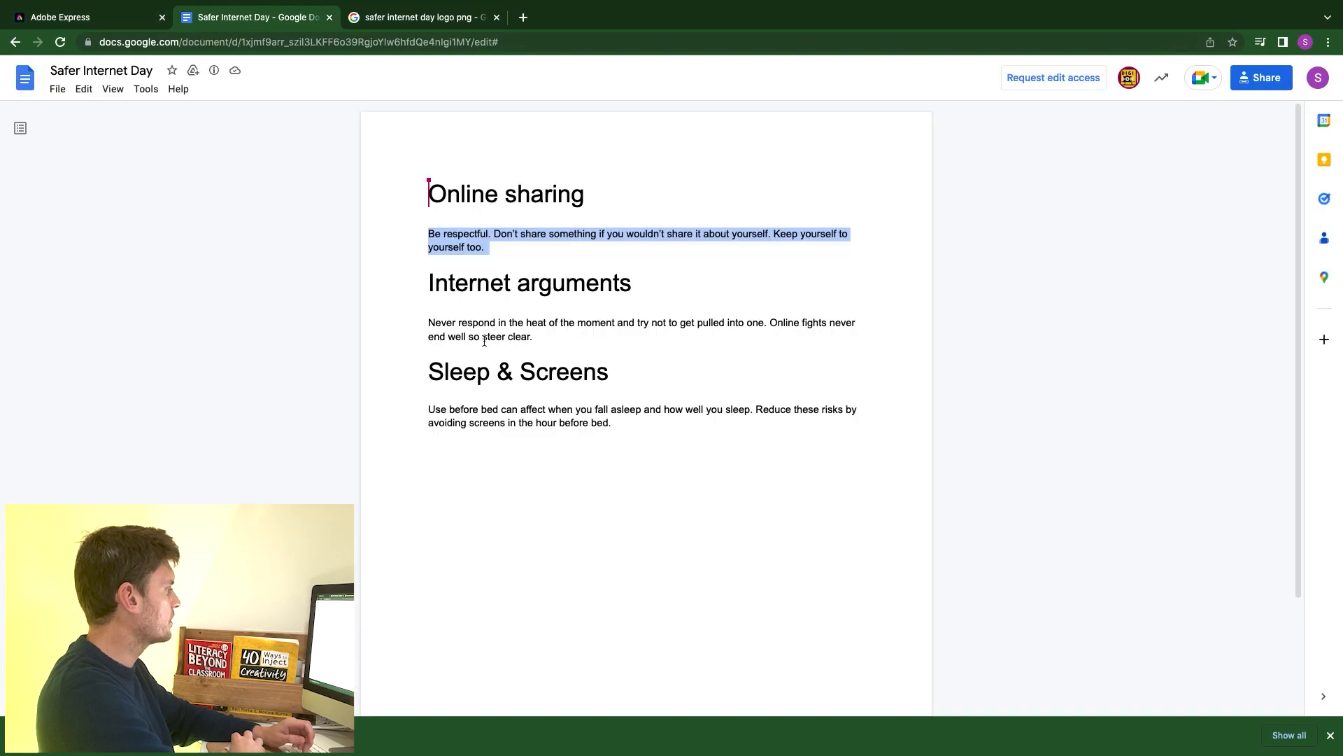
drag(426, 318, 536, 338)
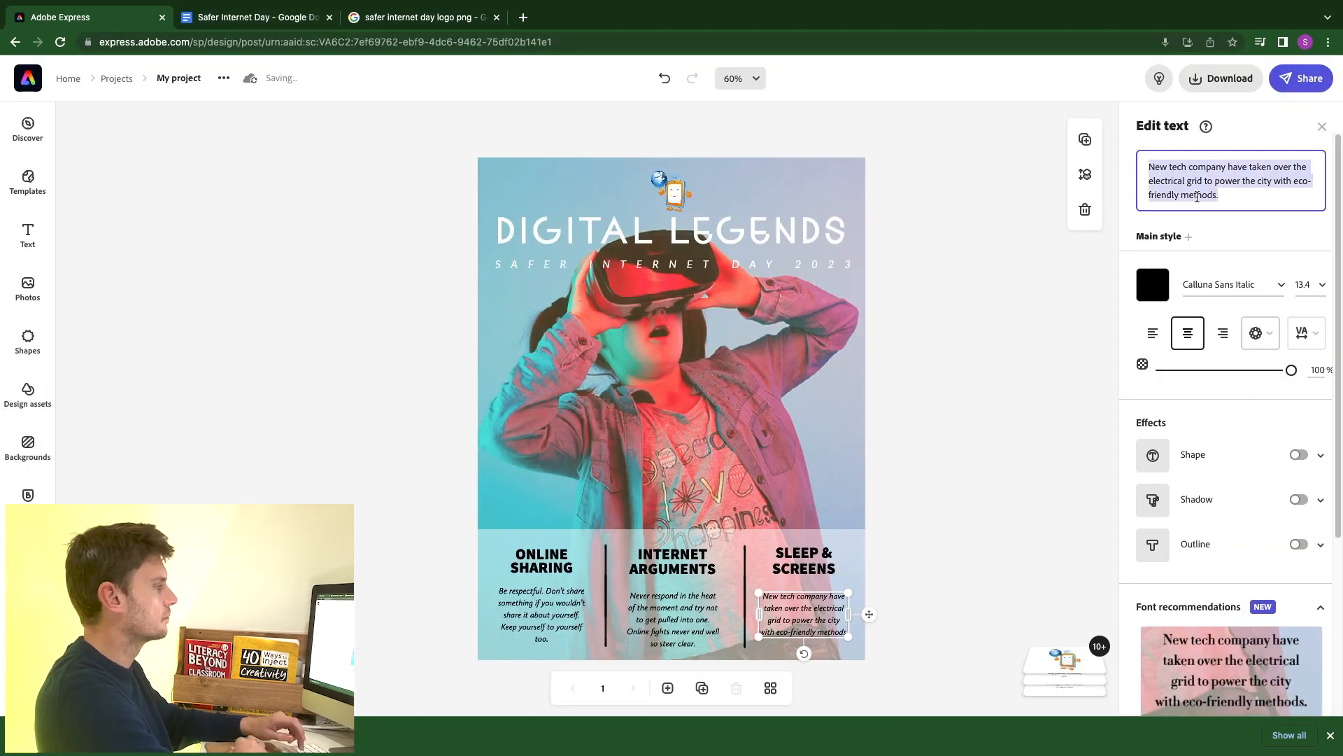
text(Use before bed can affect when you fall asleep and how well you sleep. Reduce these risks by avoiding screens in the hour before bed.)
click(972, 542)
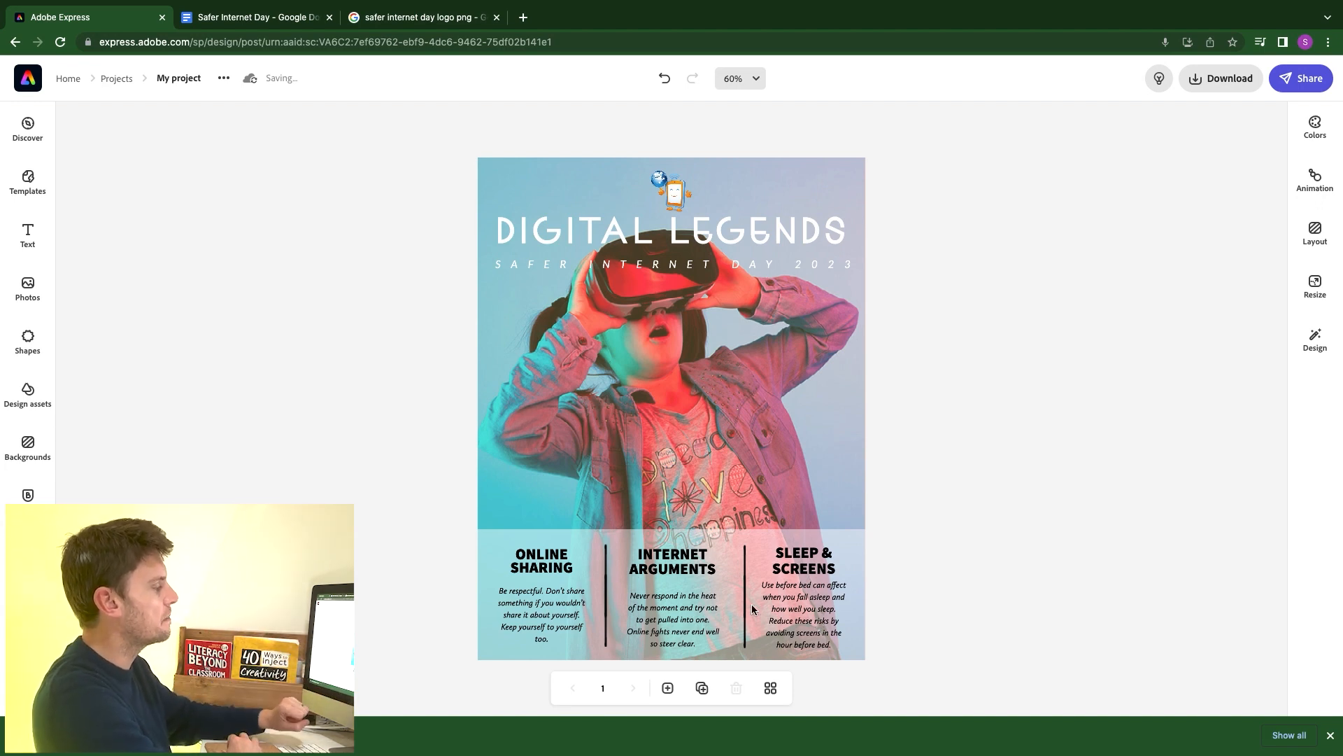
- Enlarge the semi-transparent panel behind the three text columns so its upper edge sits higher on the cover
click(733, 535)
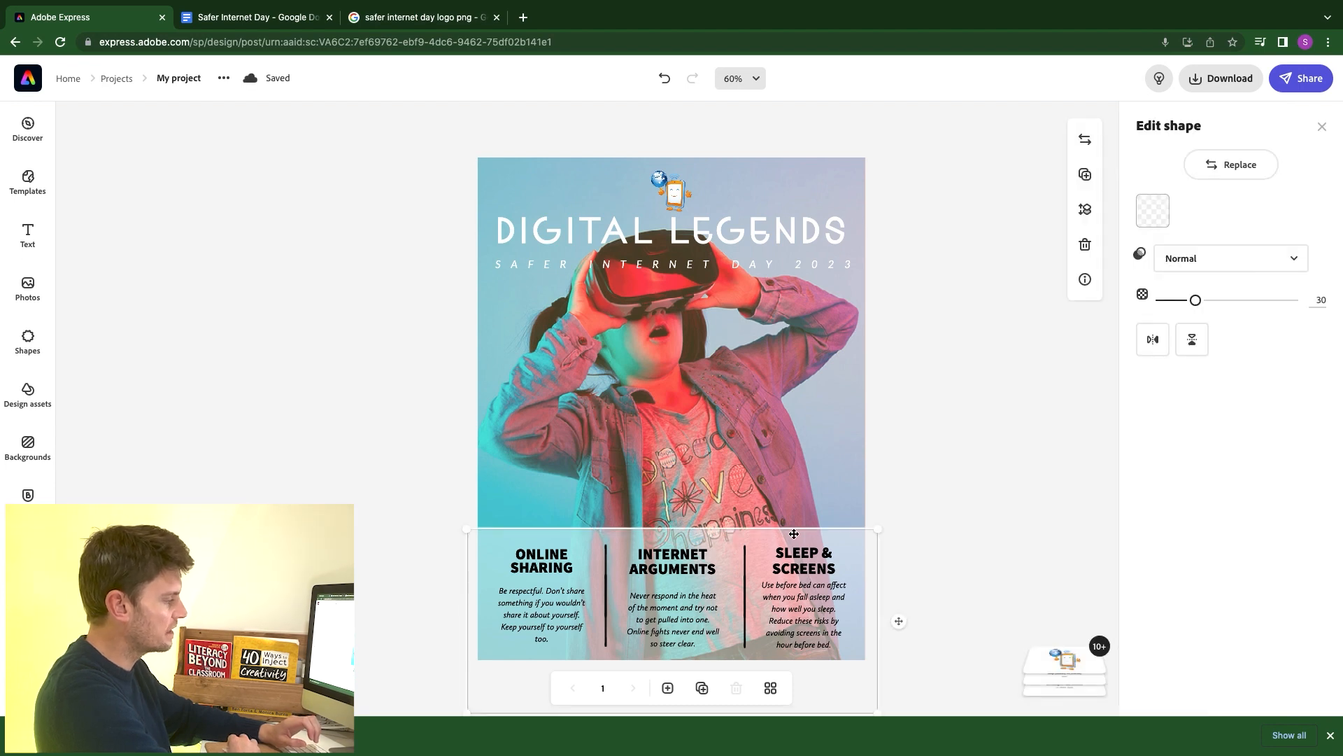
drag(879, 529, 946, 434)
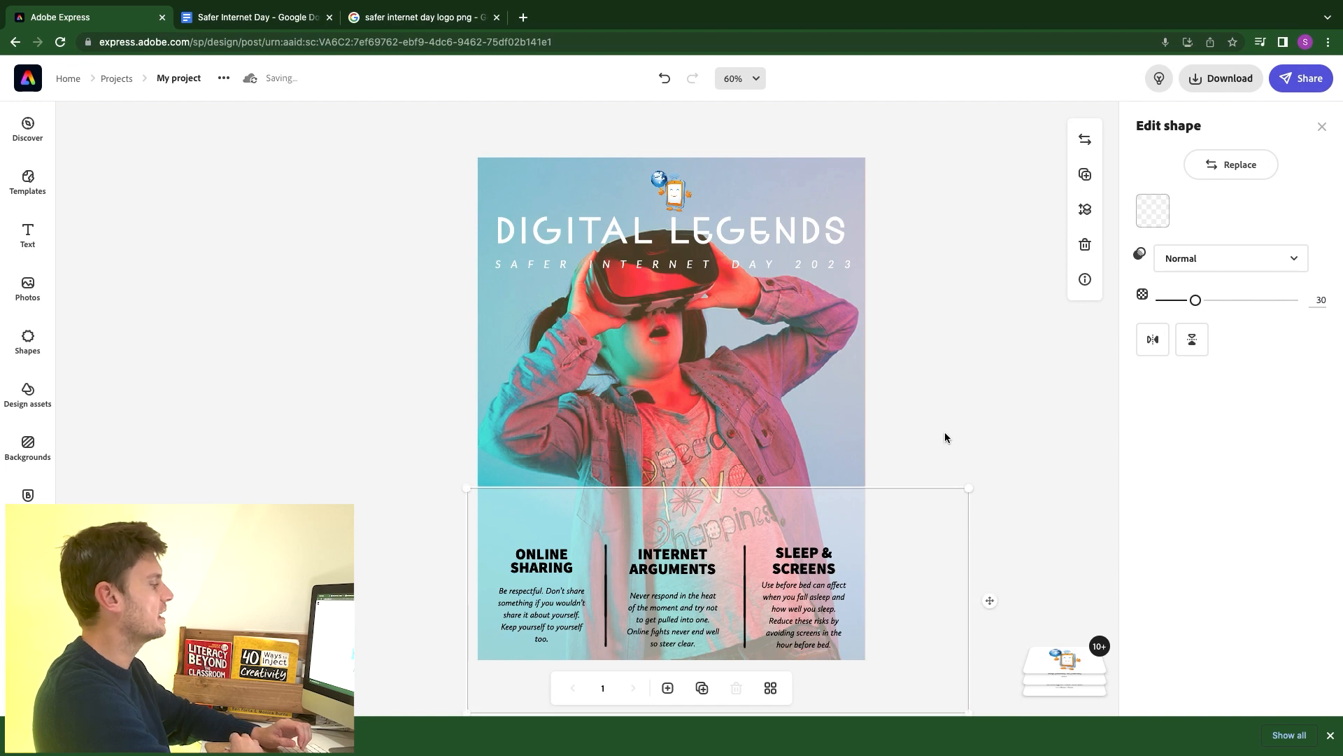
- Move the ONLINE SHARING, INTERNET ARGUMENTS and SLEEP & SCREENS headings together up to the upper part of the semi-transparent panel
click(547, 568)
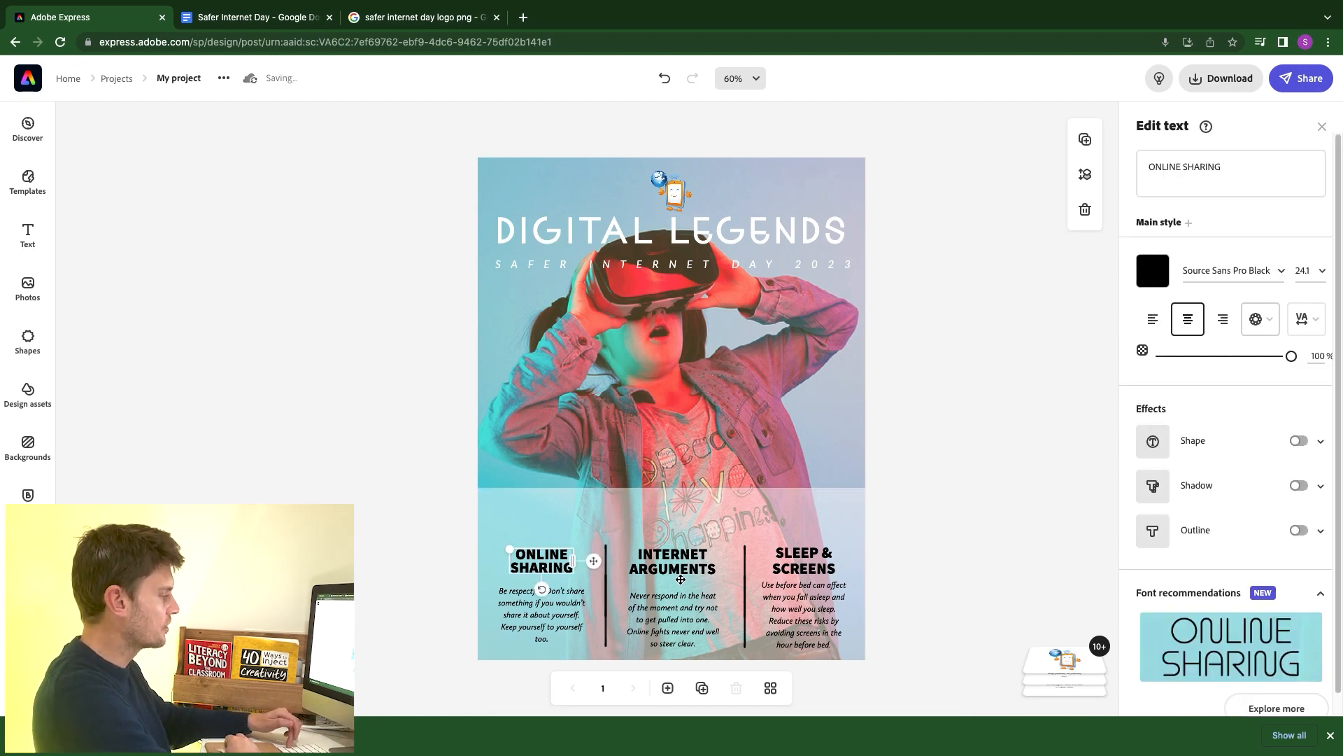
shift+click(725, 572)
shift+click(806, 569)
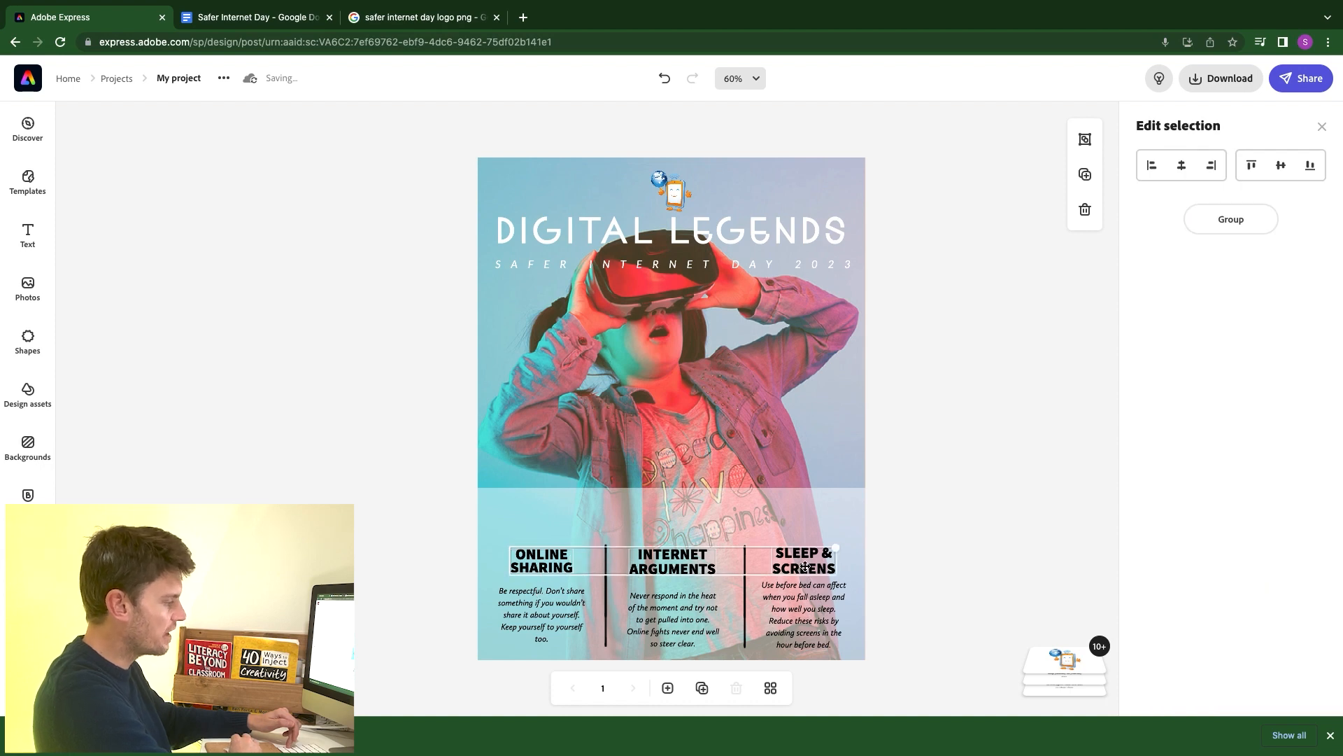
drag(805, 567, 805, 524)
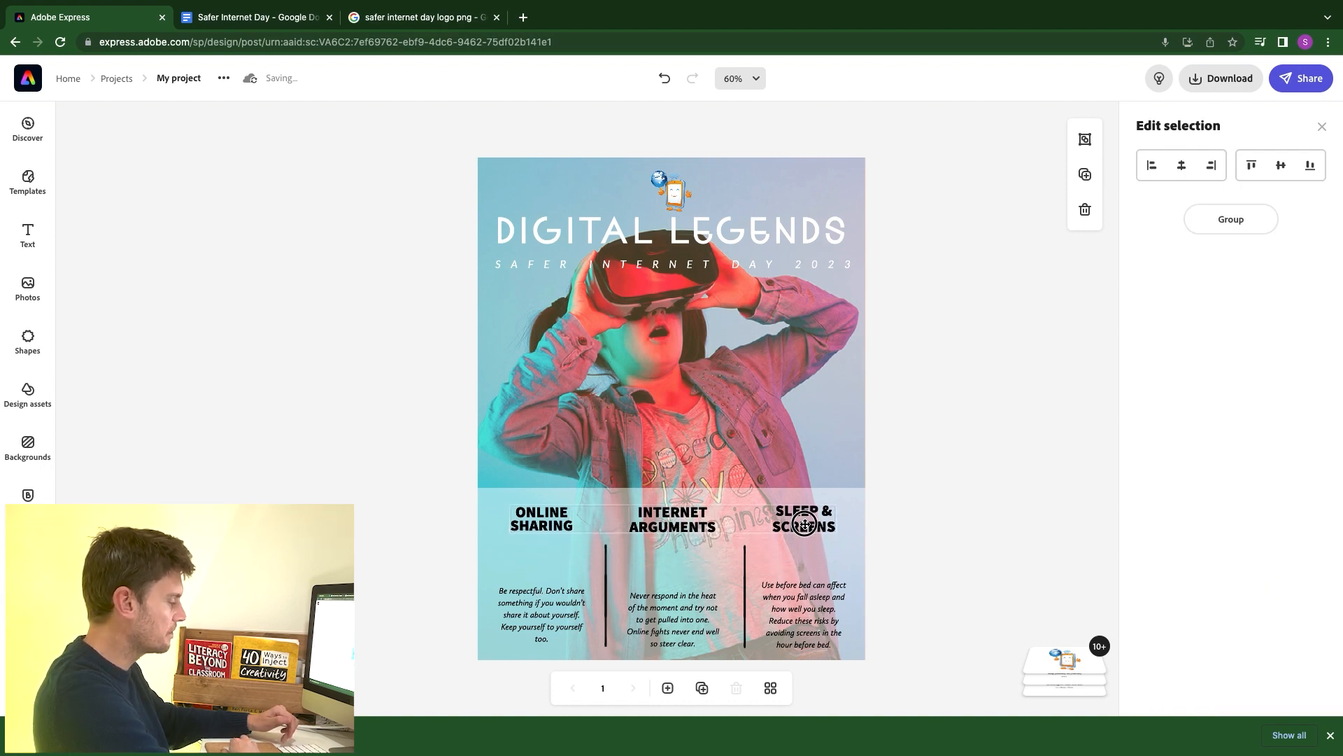
- Extend both black column dividers up to heading level by placing a duplicate divider line in alignment over each one
click(606, 565)
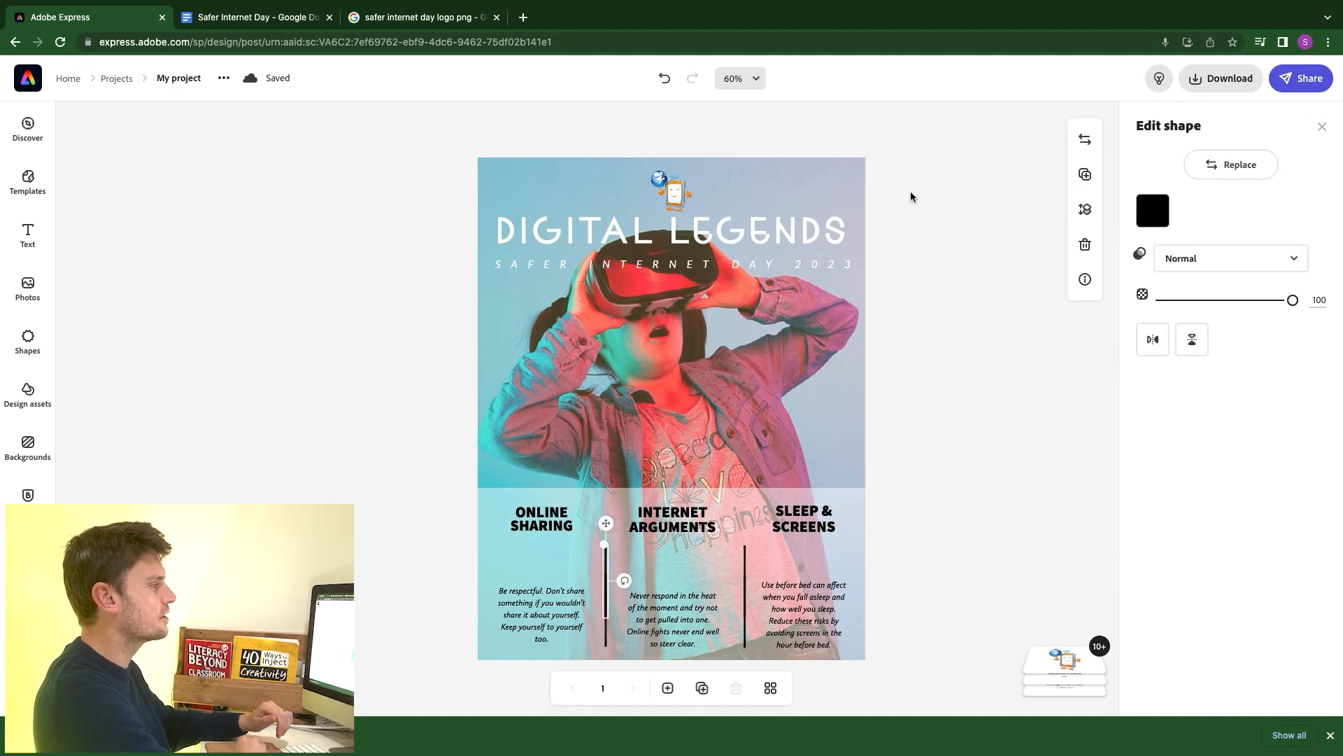
click(1085, 174)
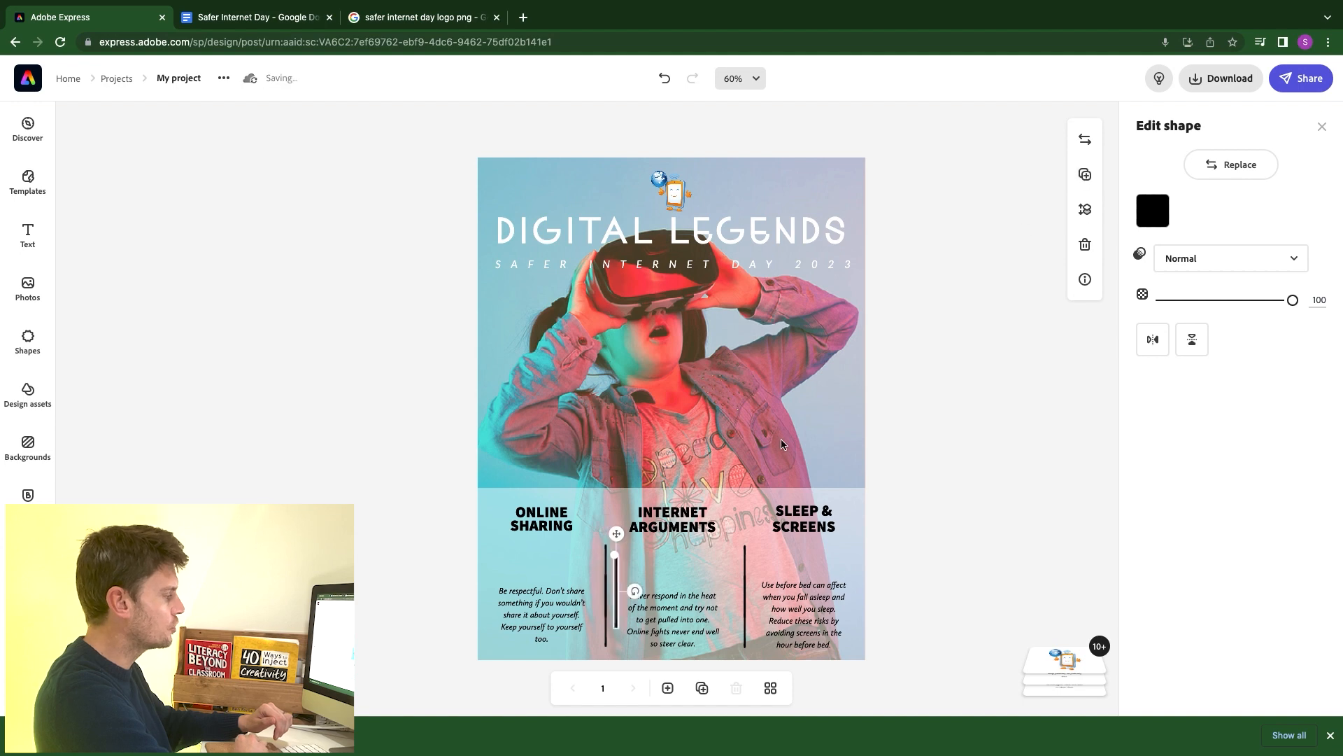
drag(616, 534, 605, 488)
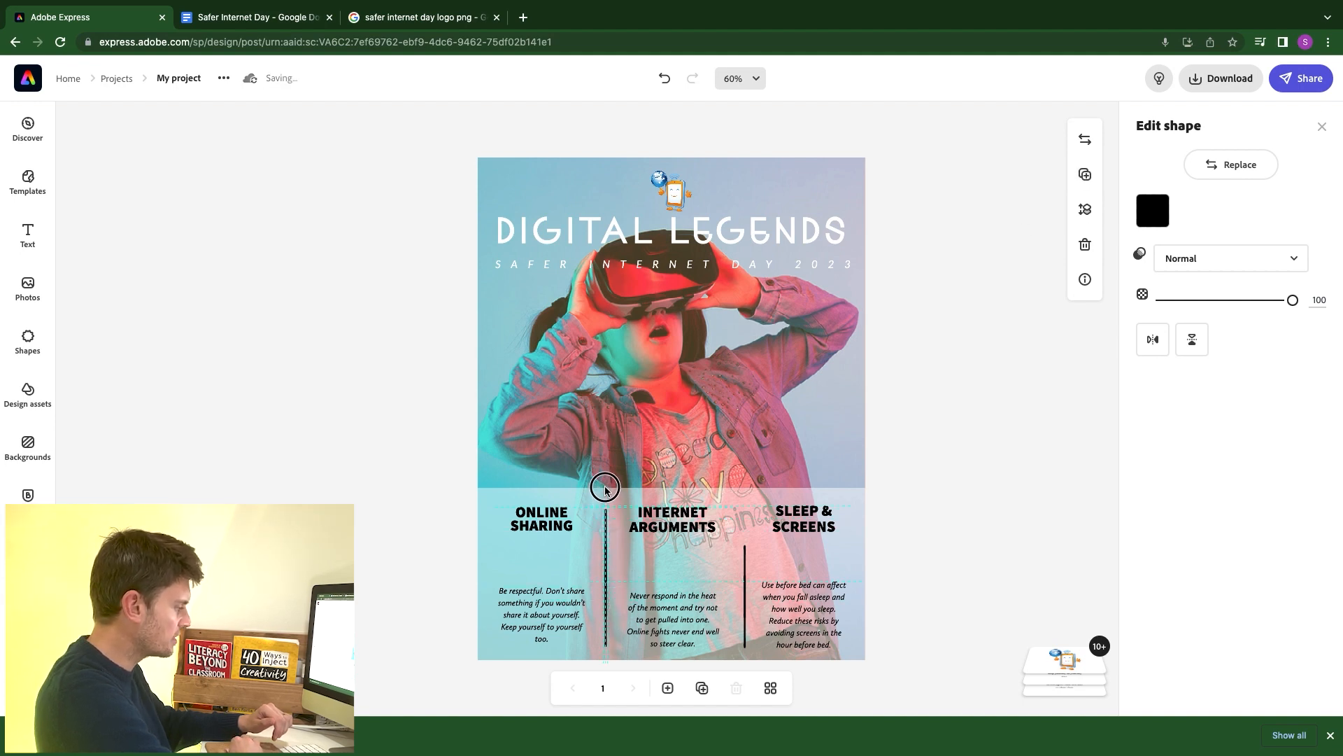
drag(606, 488, 606, 487)
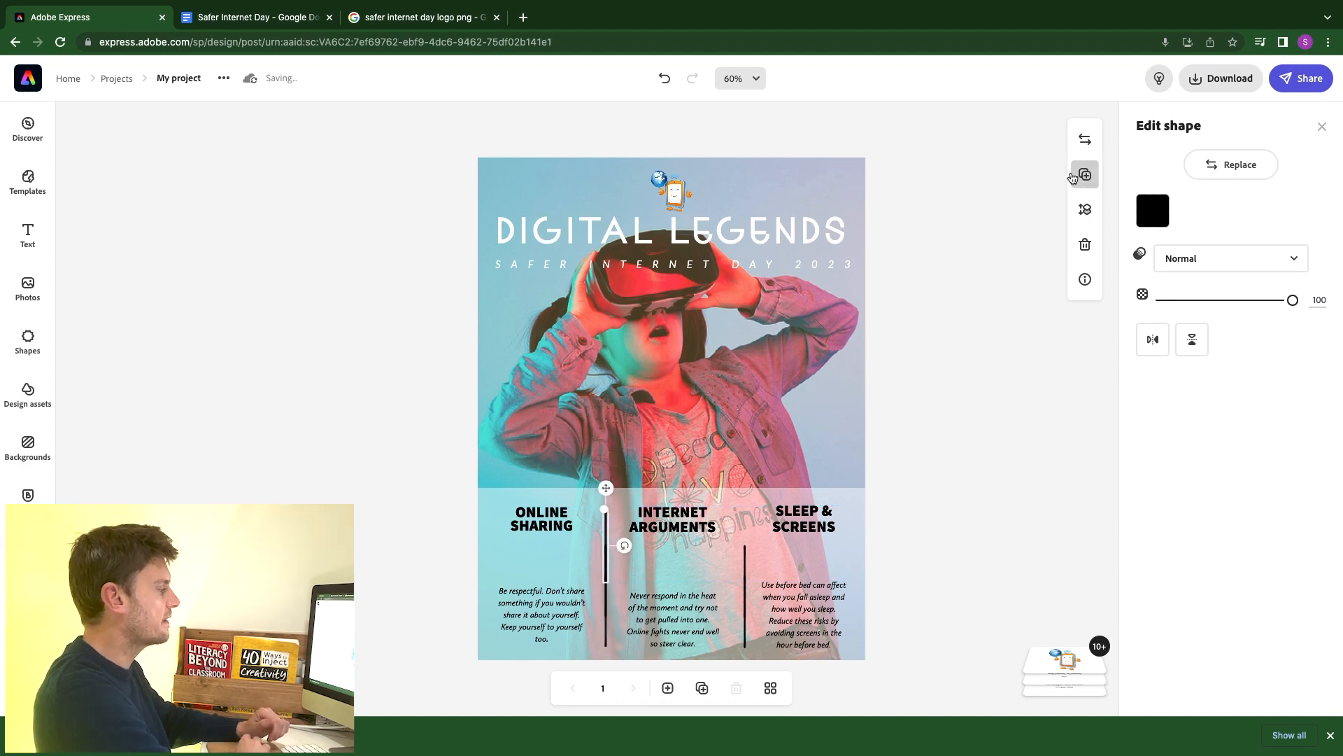
click(1085, 174)
drag(617, 501, 746, 497)
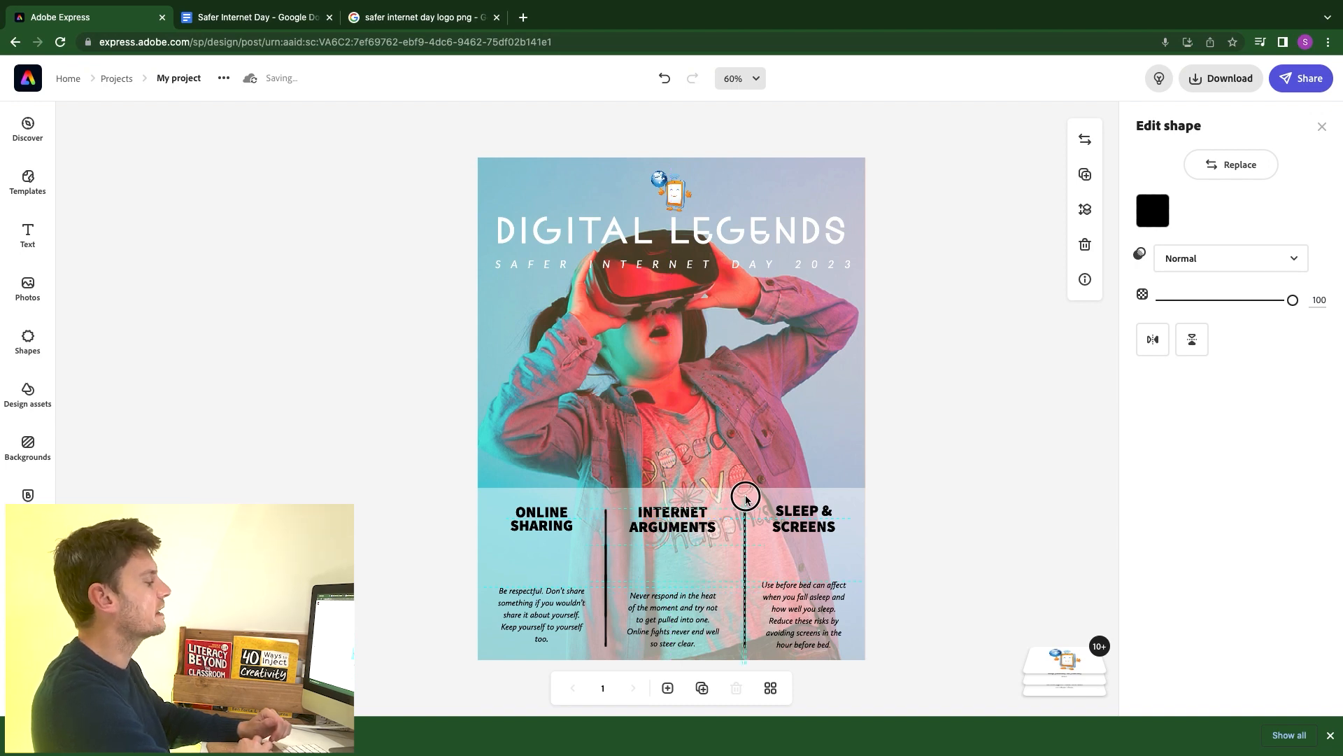
drag(746, 498, 745, 498)
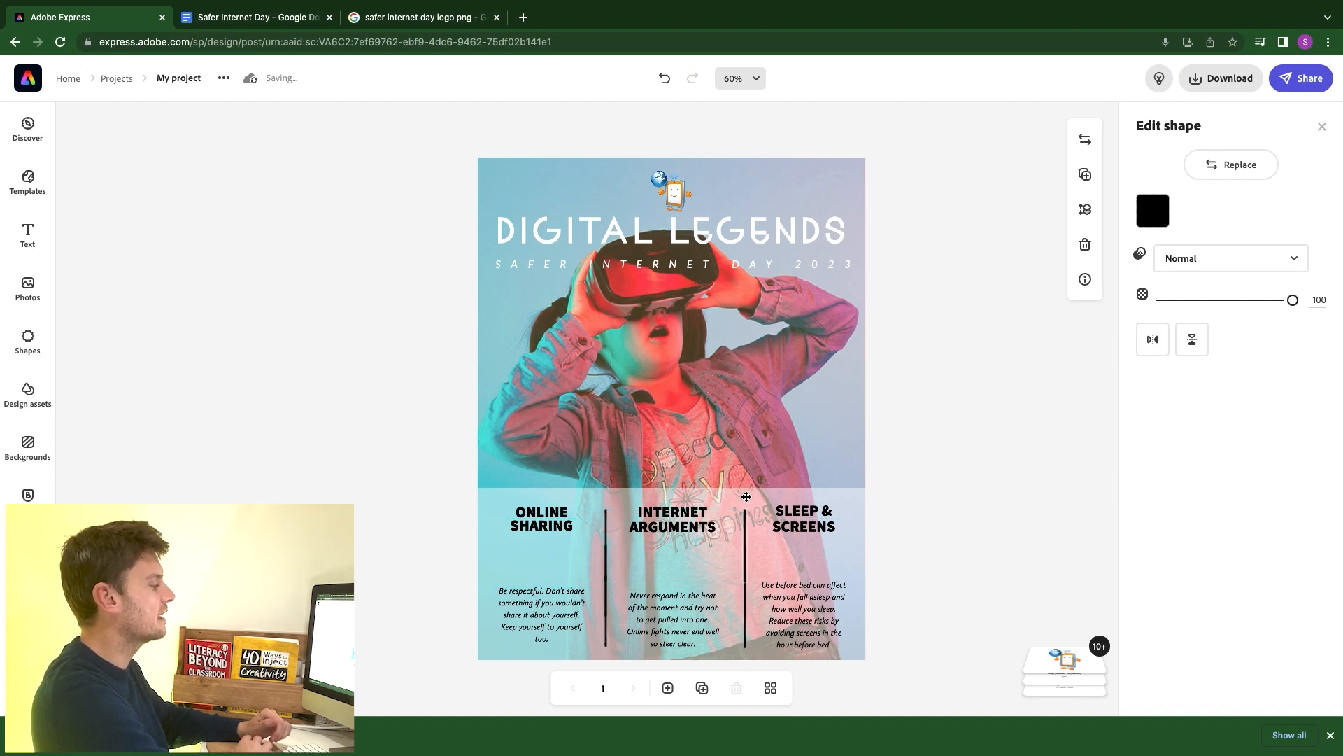
- Enlarge the paragraphs under the three headings to fill the space below them, keeping each one centred in its column
click(537, 612)
drag(497, 589, 492, 548)
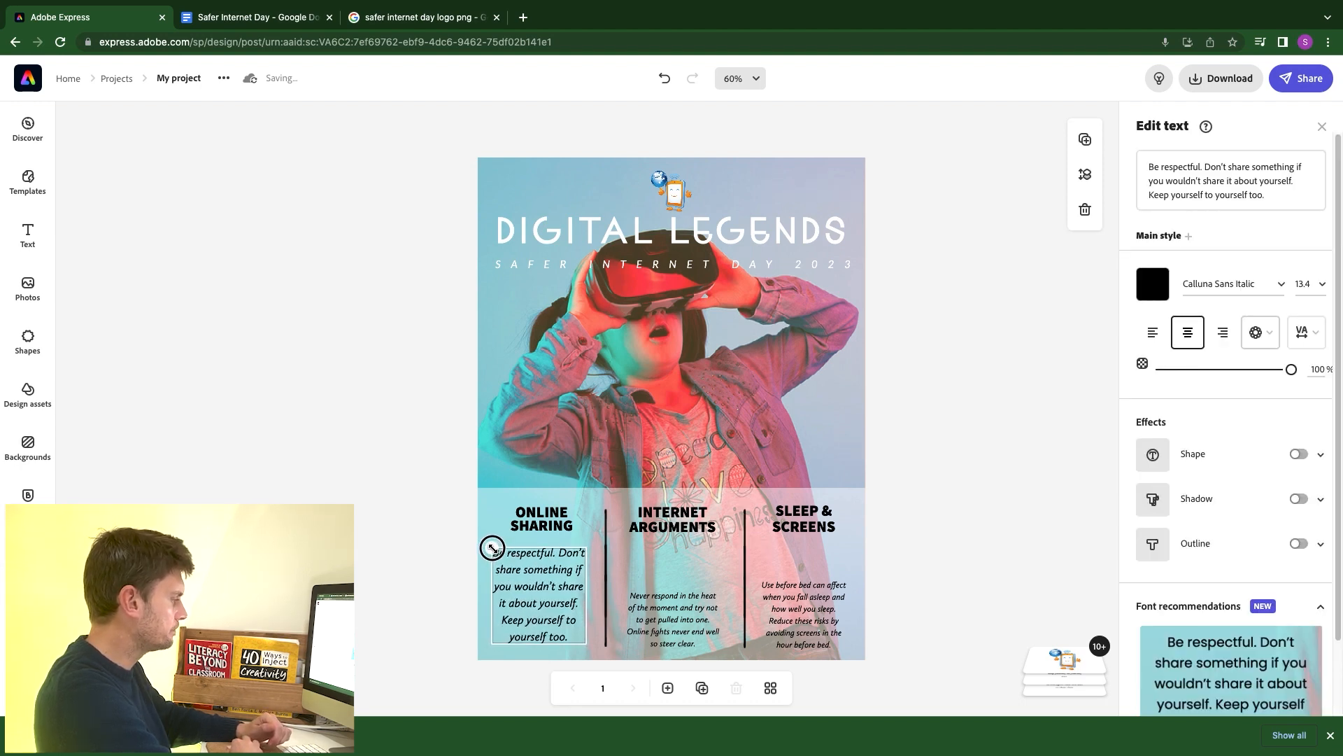
click(654, 616)
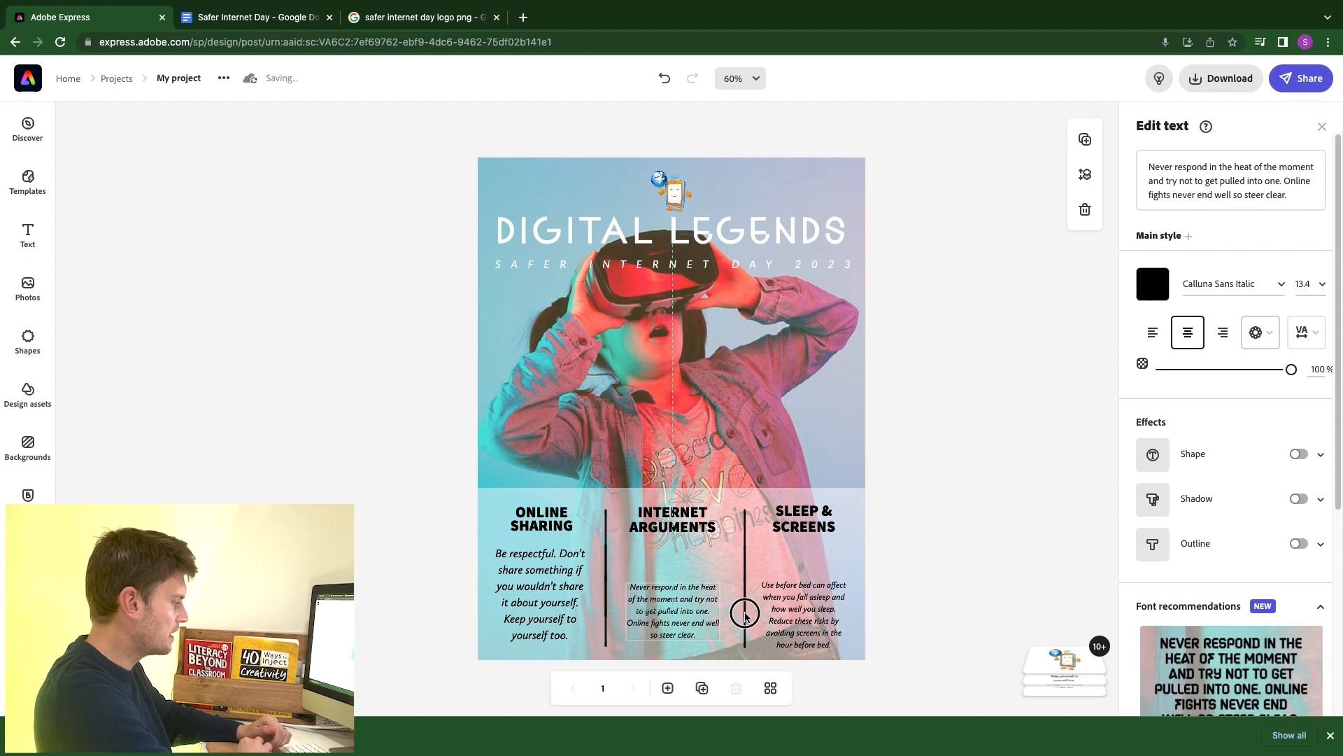
drag(745, 614, 746, 616)
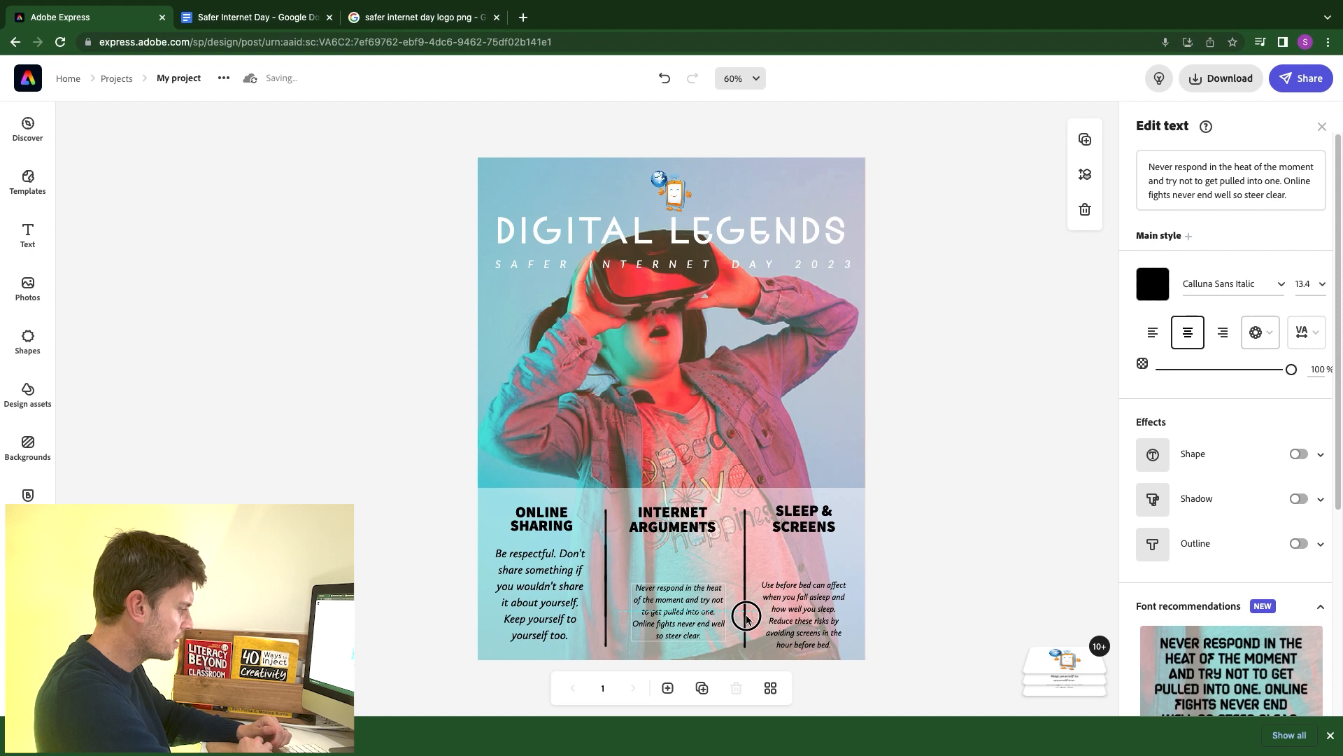
drag(630, 580, 625, 547)
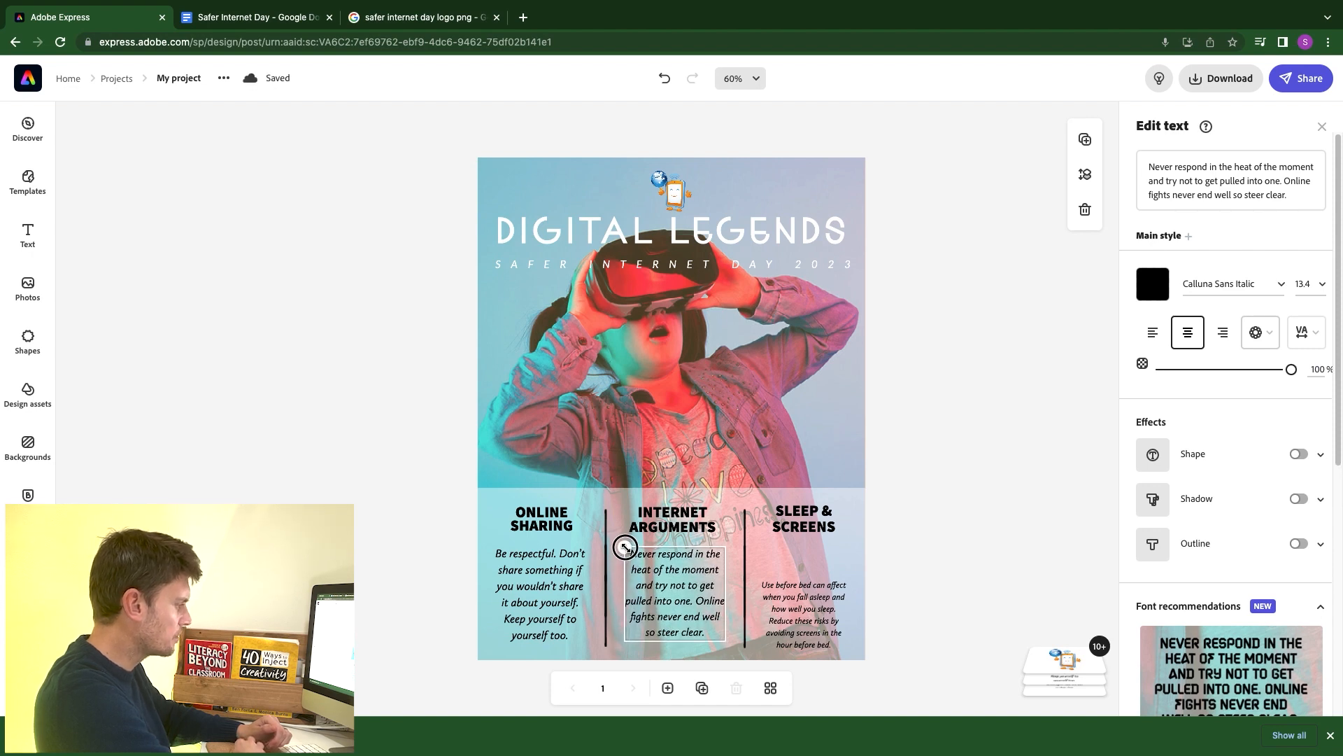
click(791, 633)
drag(845, 582, 849, 542)
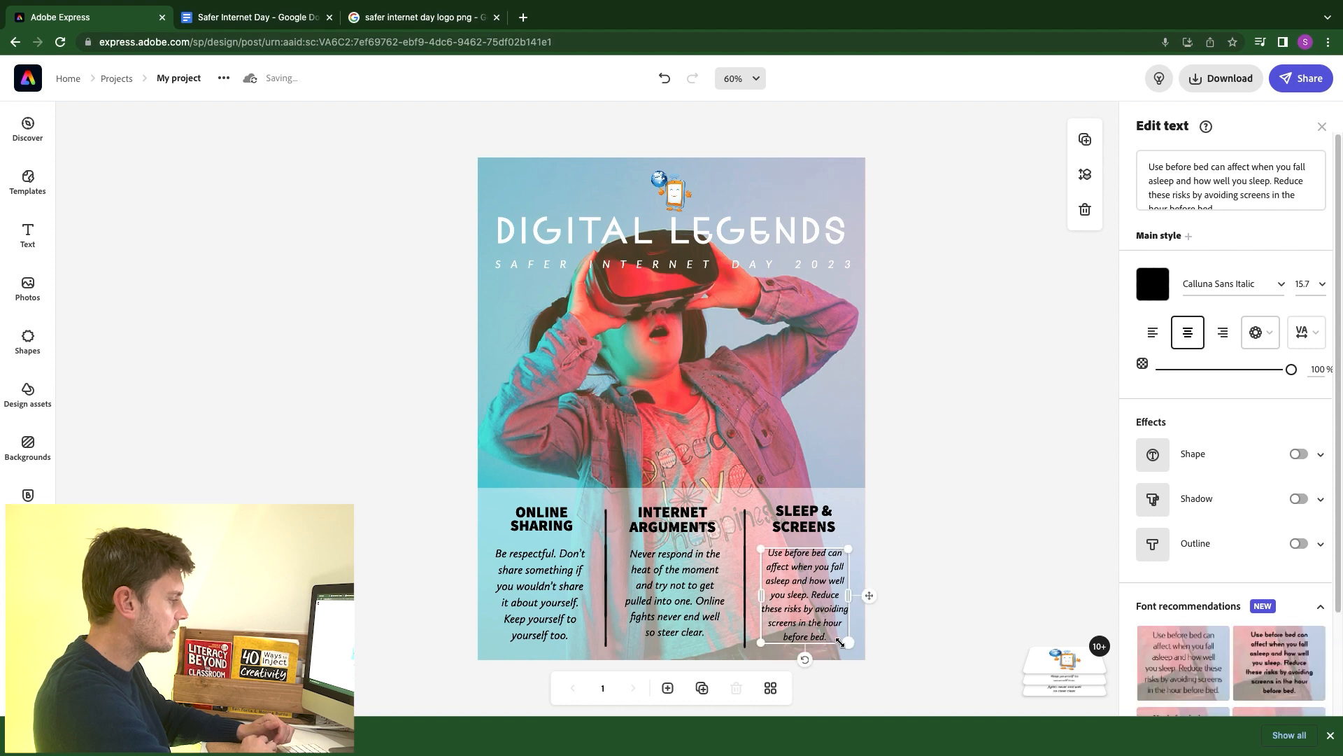
drag(860, 596, 870, 595)
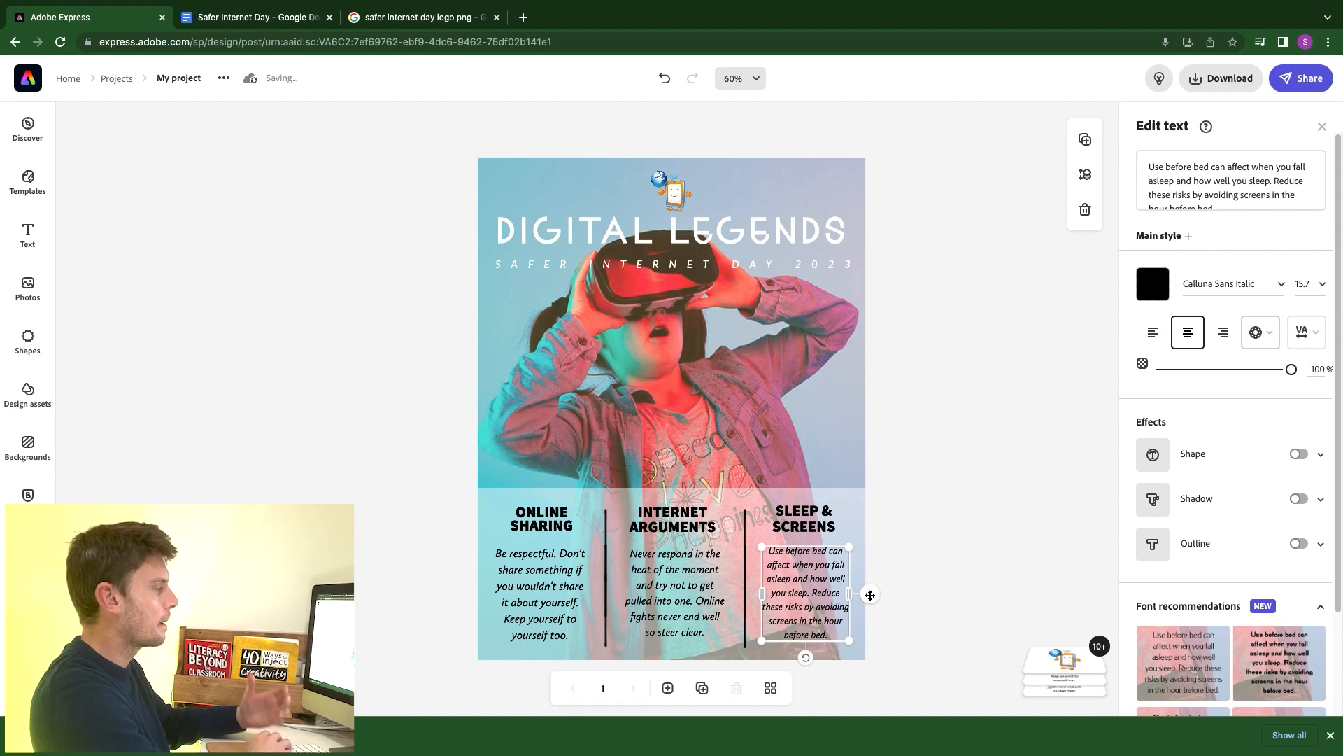
click(1004, 579)
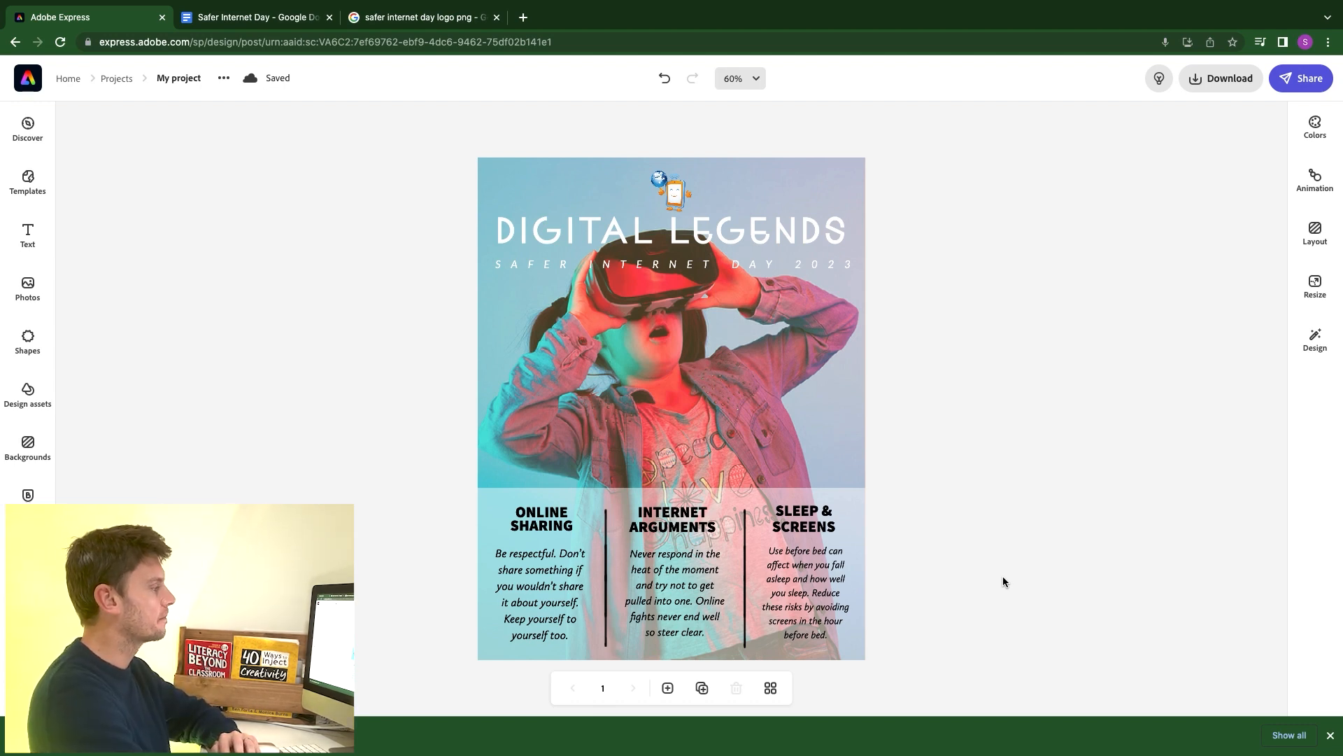
- Apply the Darken filter to the background photo and shuffle its variations to a brighter blue-purple version
click(749, 444)
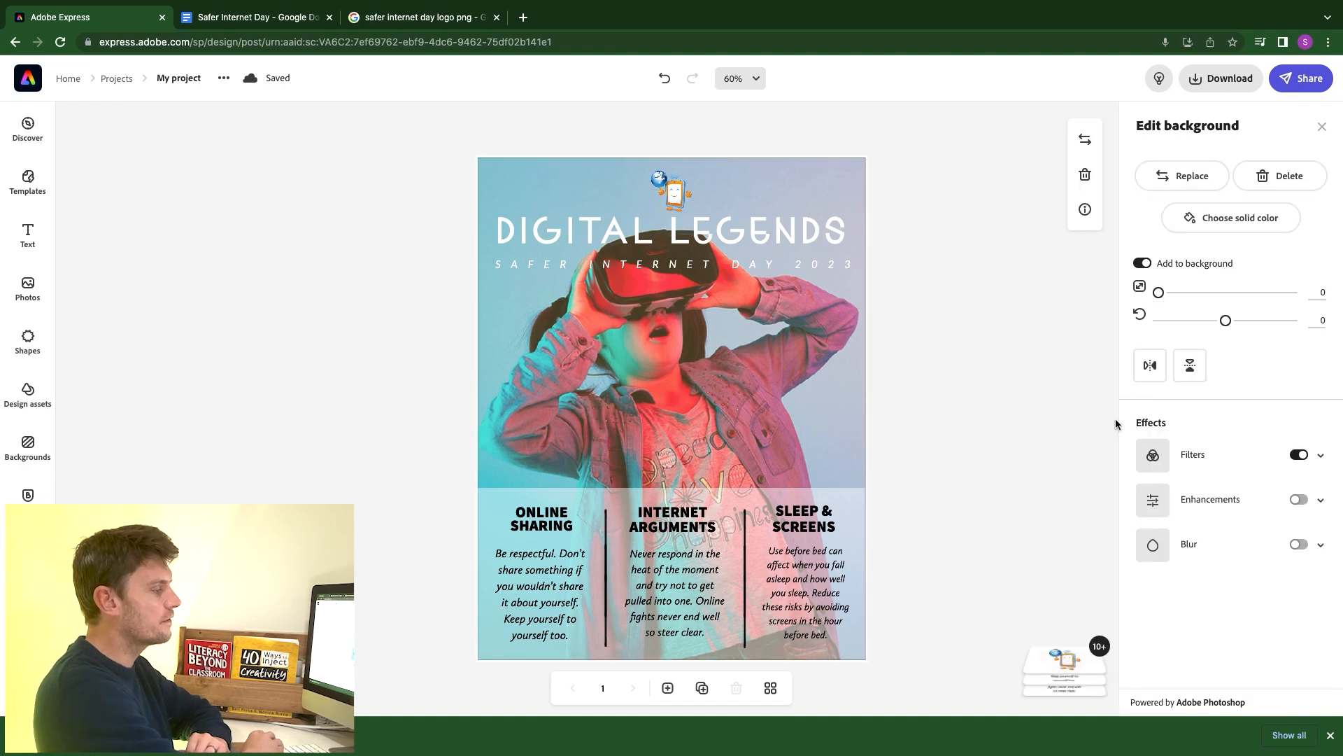
click(1322, 456)
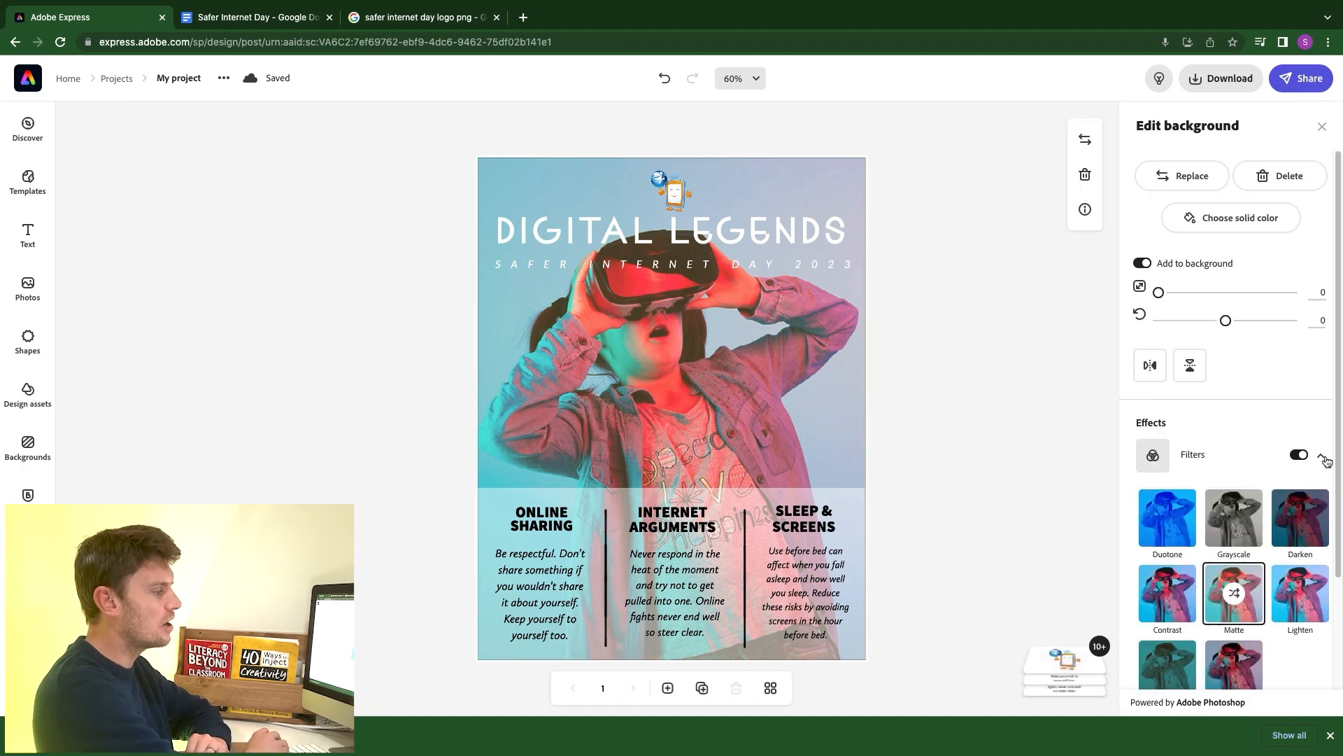
click(1308, 525)
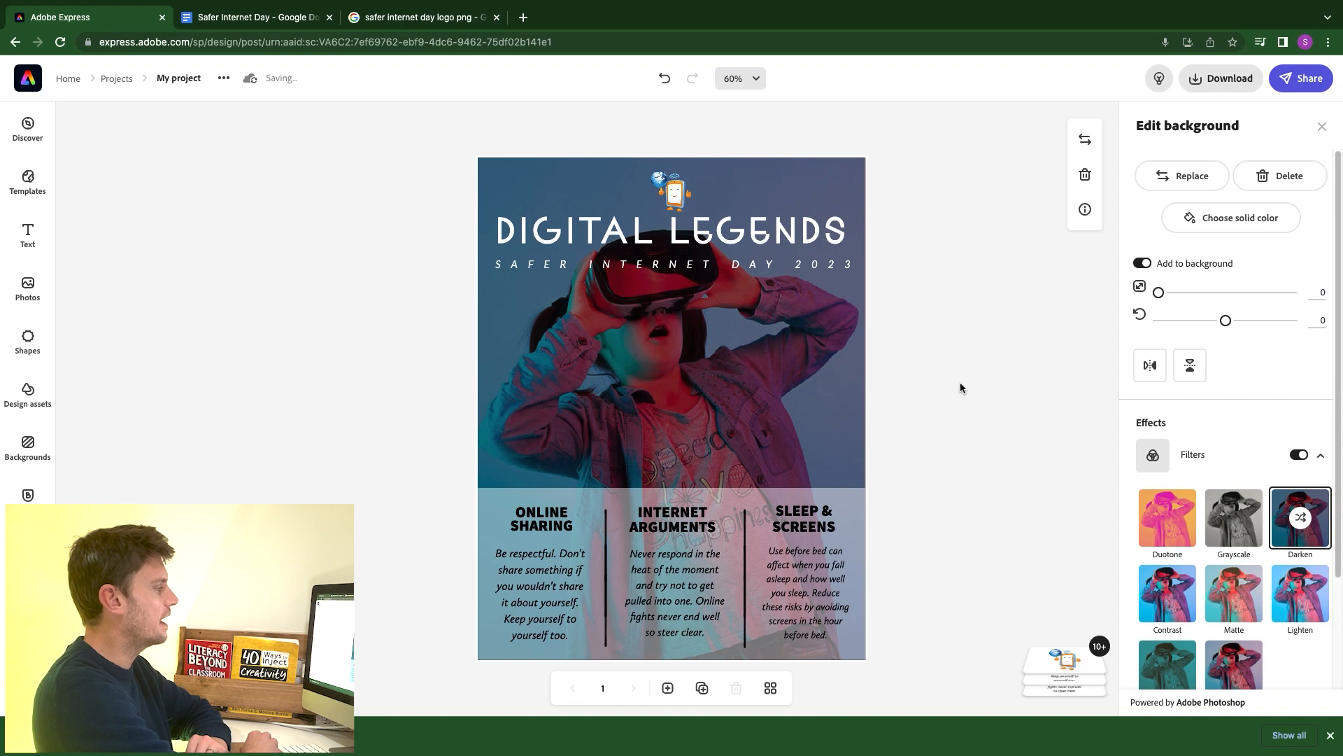
click(1300, 519)
click(1298, 519)
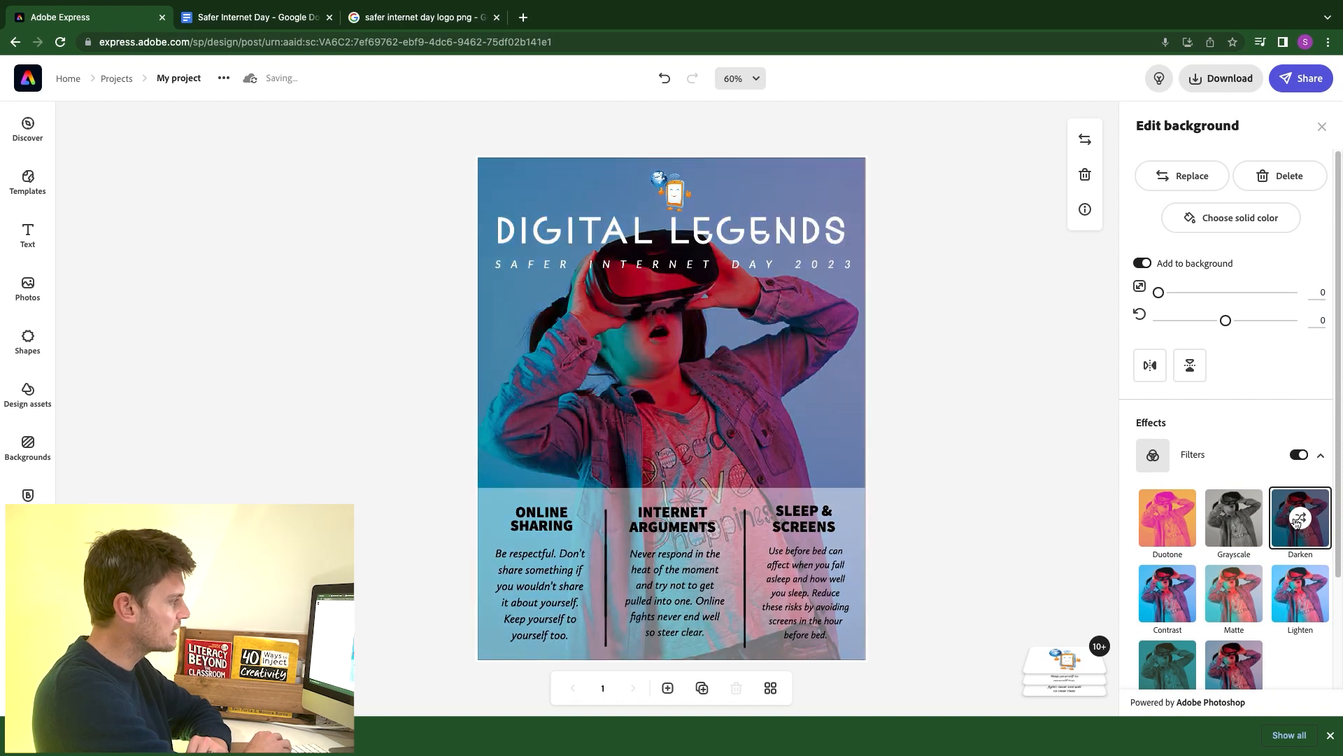
click(1046, 438)
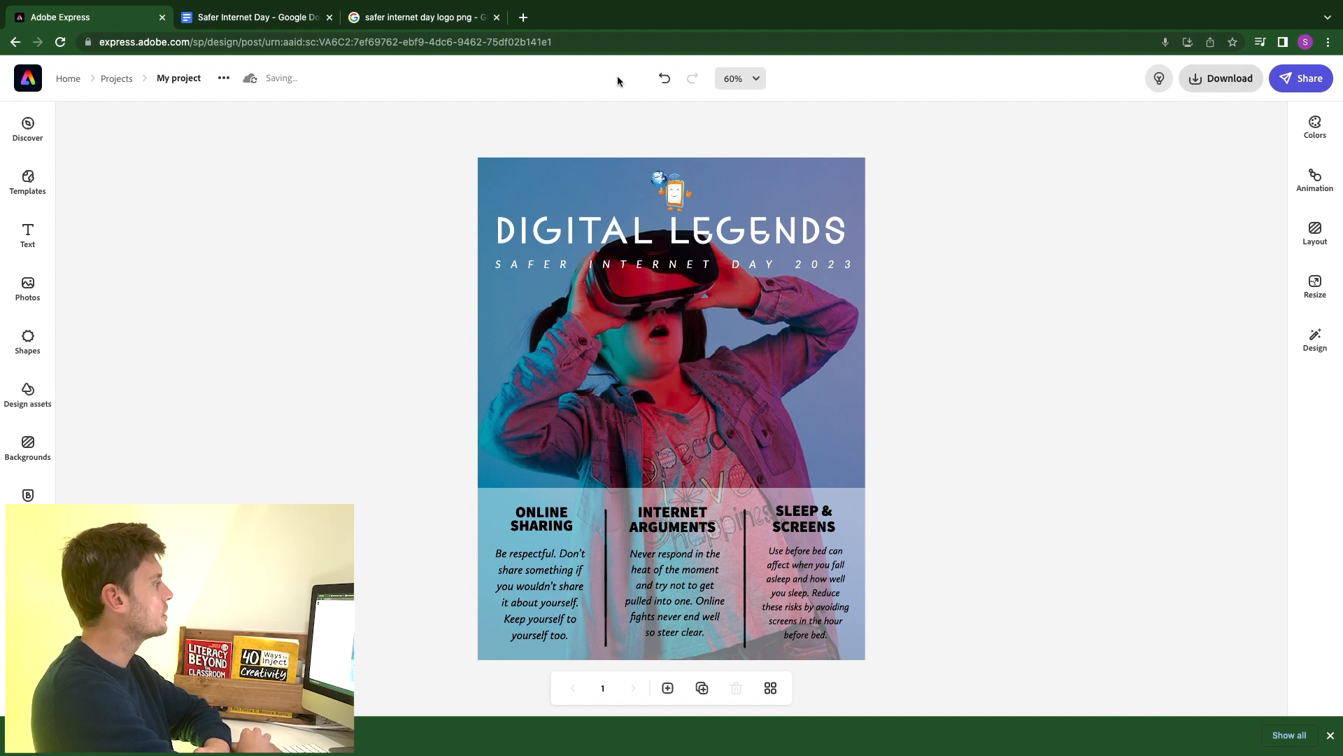
- Rename the project as "Digital Legends"
click(179, 77)
text(Digital Legends)
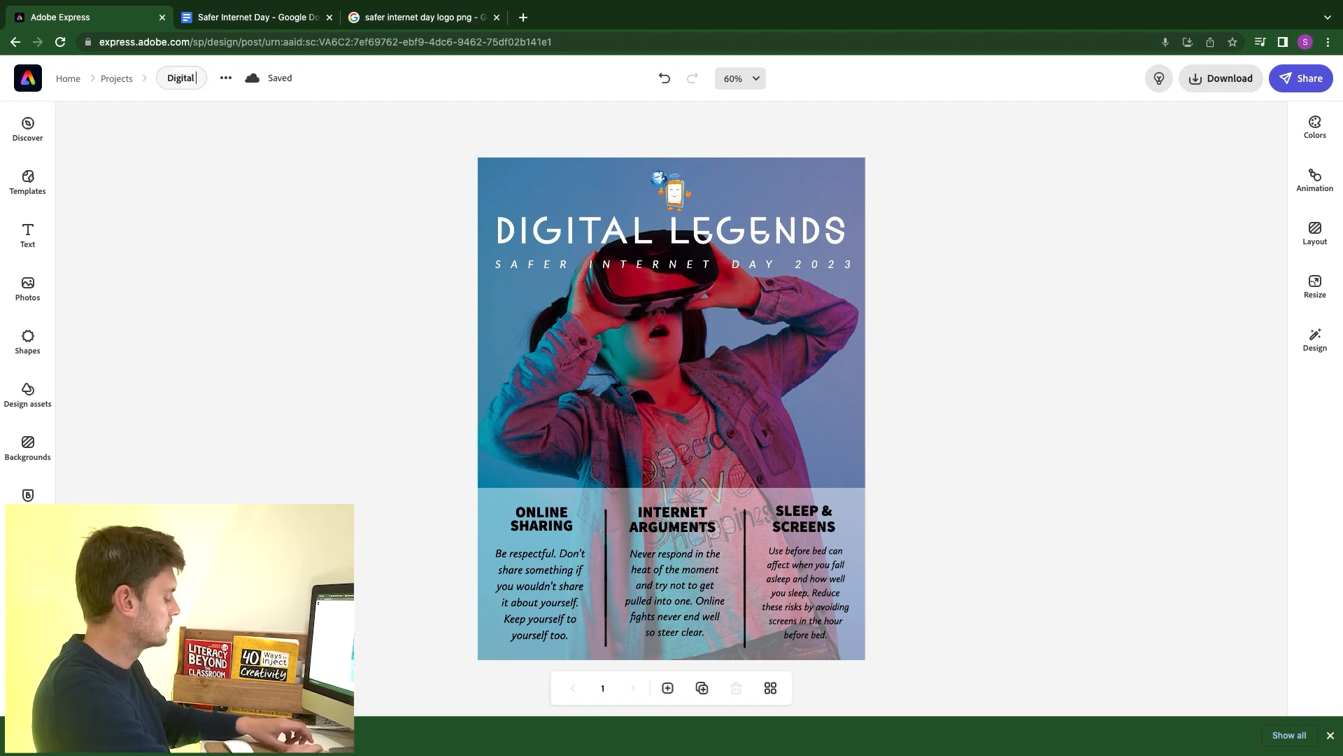
key(Return)
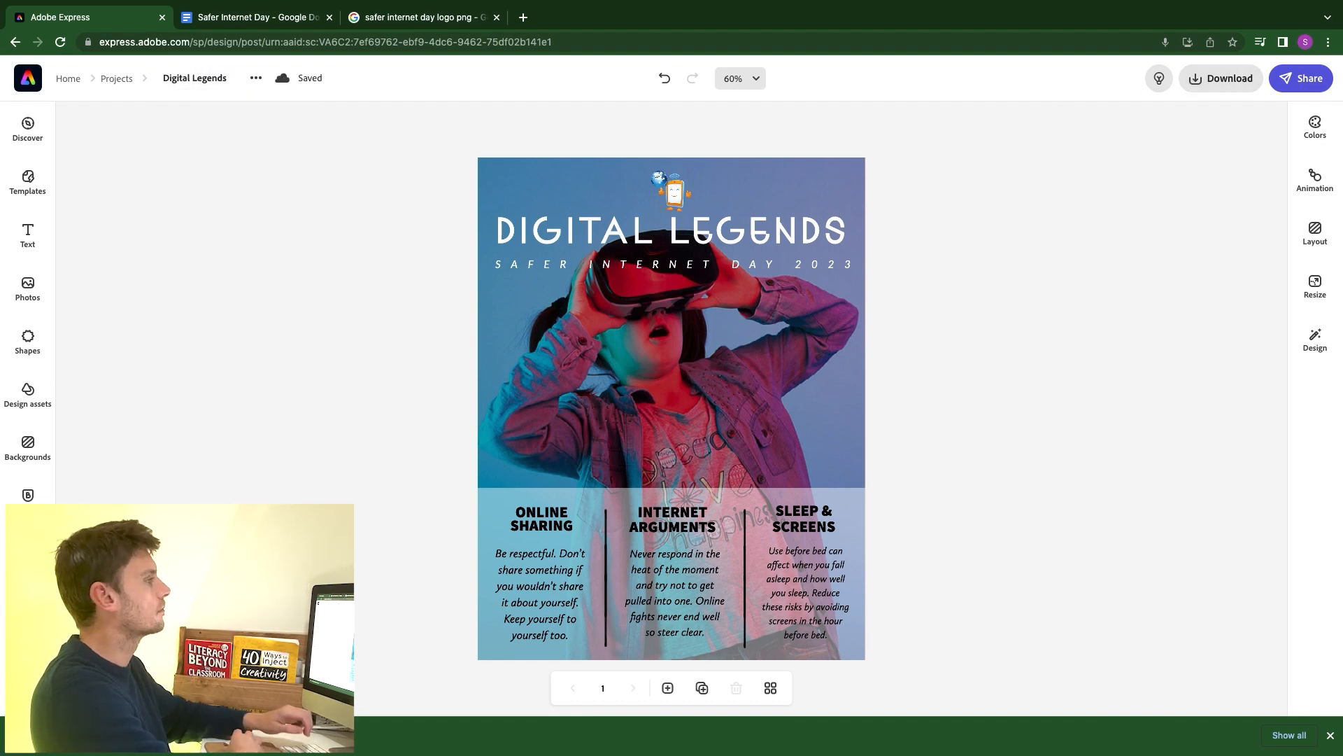
- Open the cover's download options with PNG as the file type, and publish the design as a shareable link
click(1200, 83)
click(1107, 231)
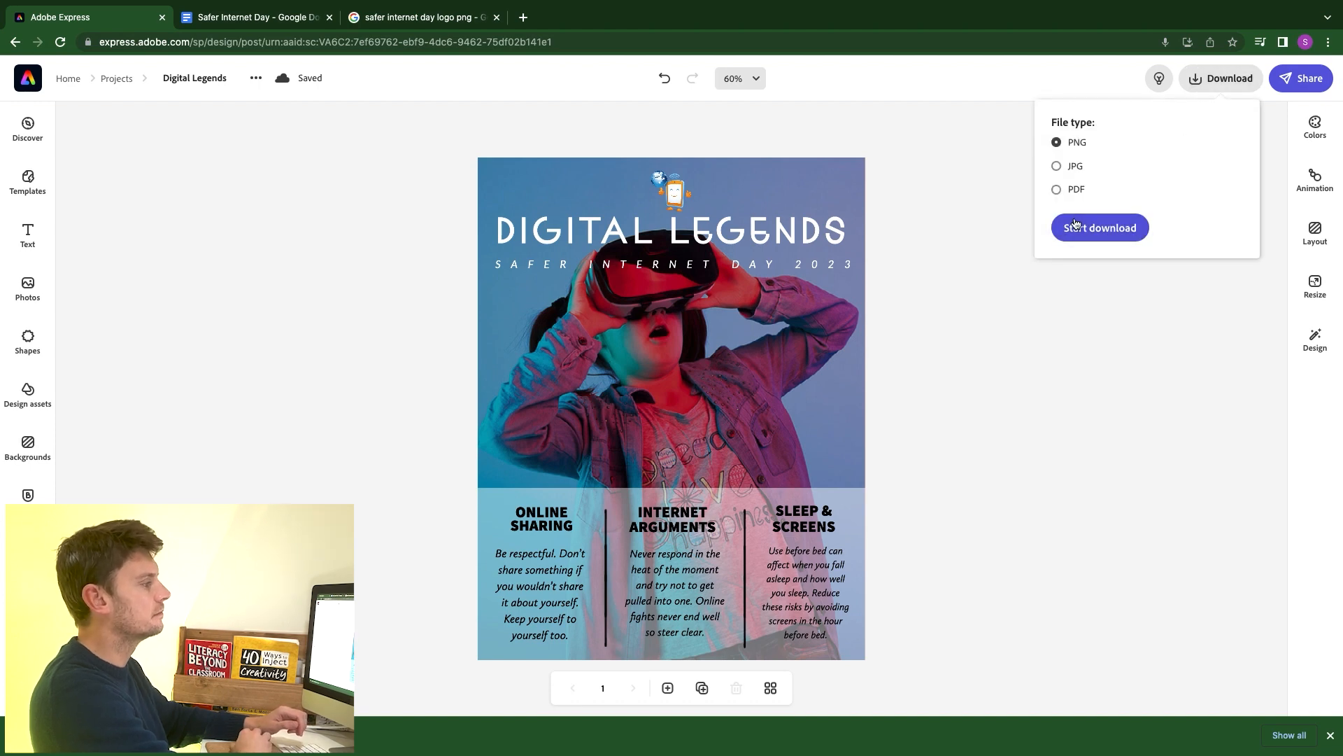
click(1301, 78)
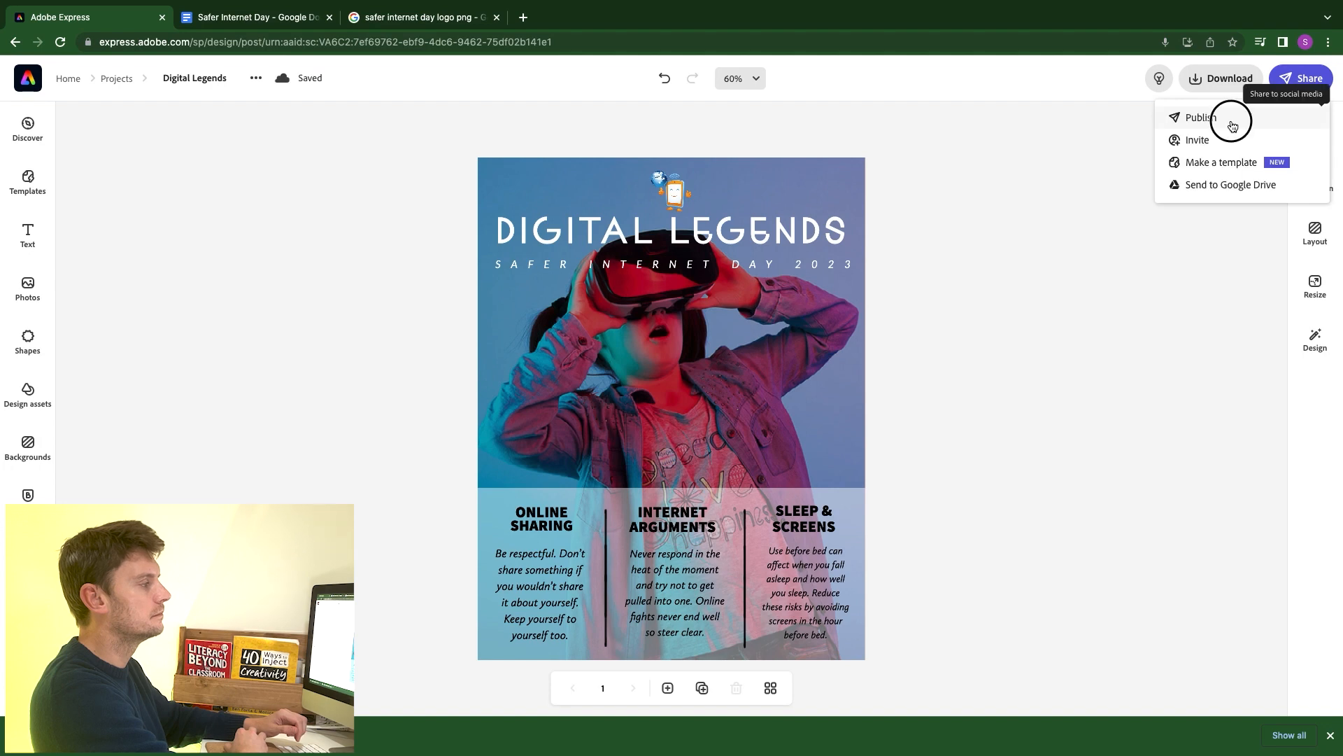
click(1230, 116)
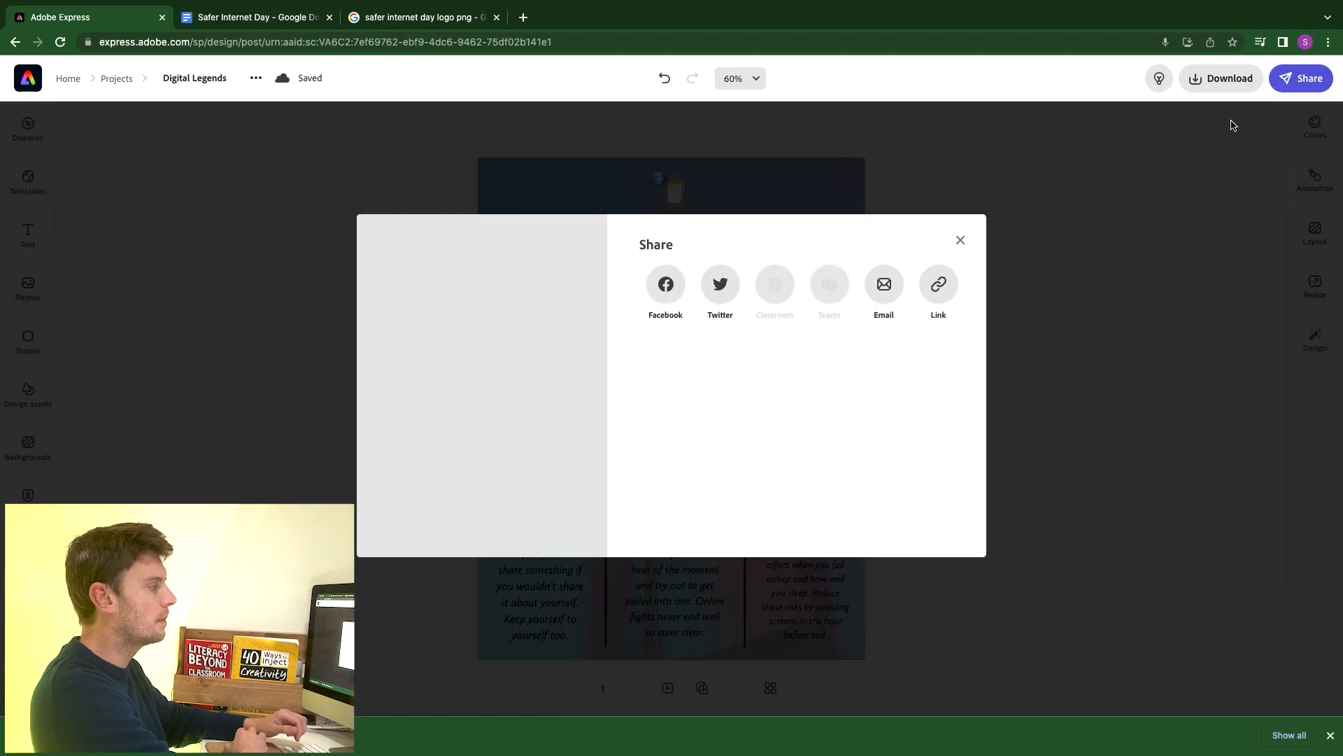
click(937, 289)
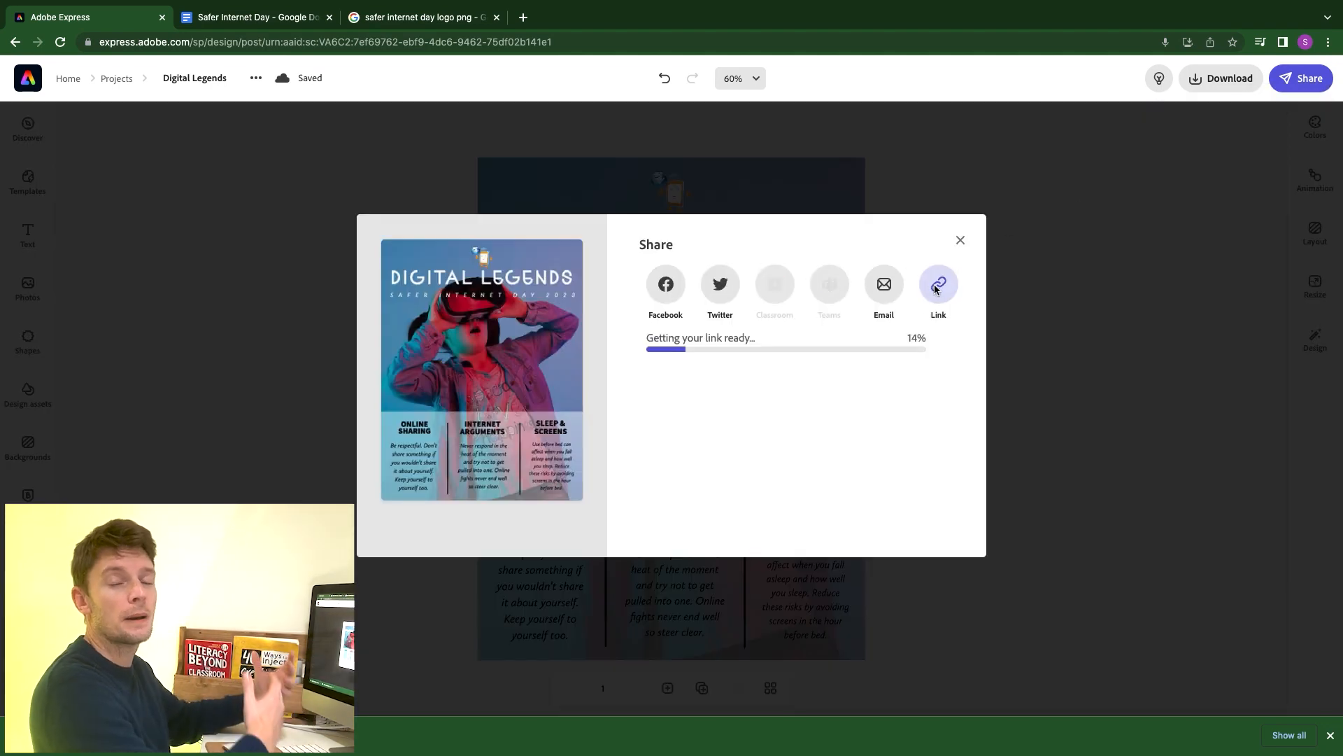